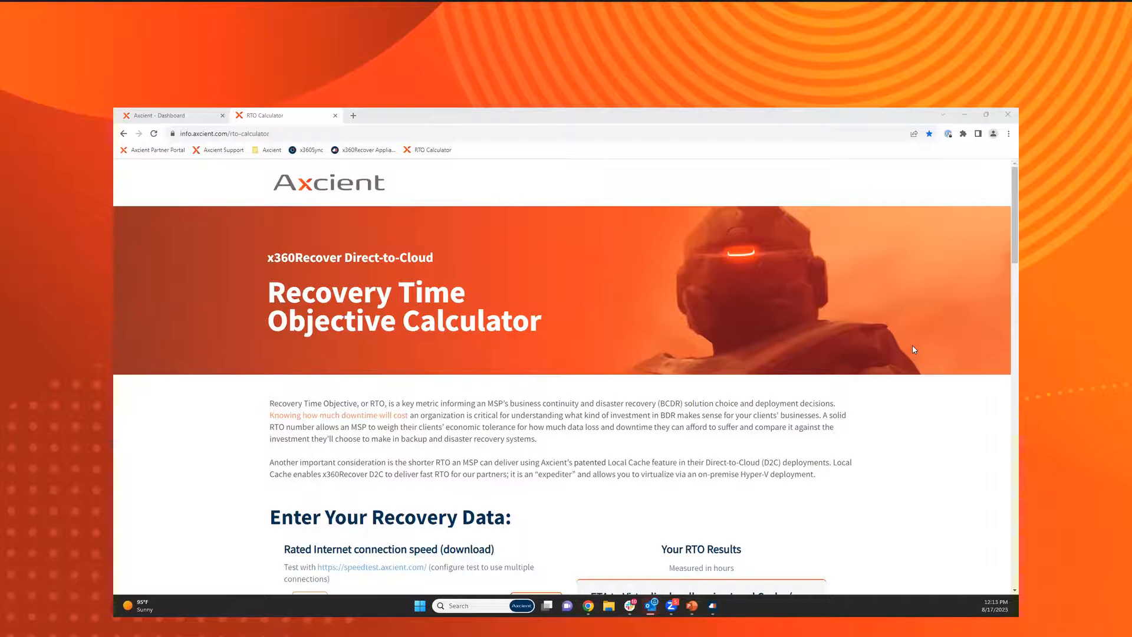
# Examine the connection speed, data amount and recovery time estimates in the RTO calculator.
pyautogui.scroll(-1, 913, 348)
pyautogui.scroll(-5, 914, 349)
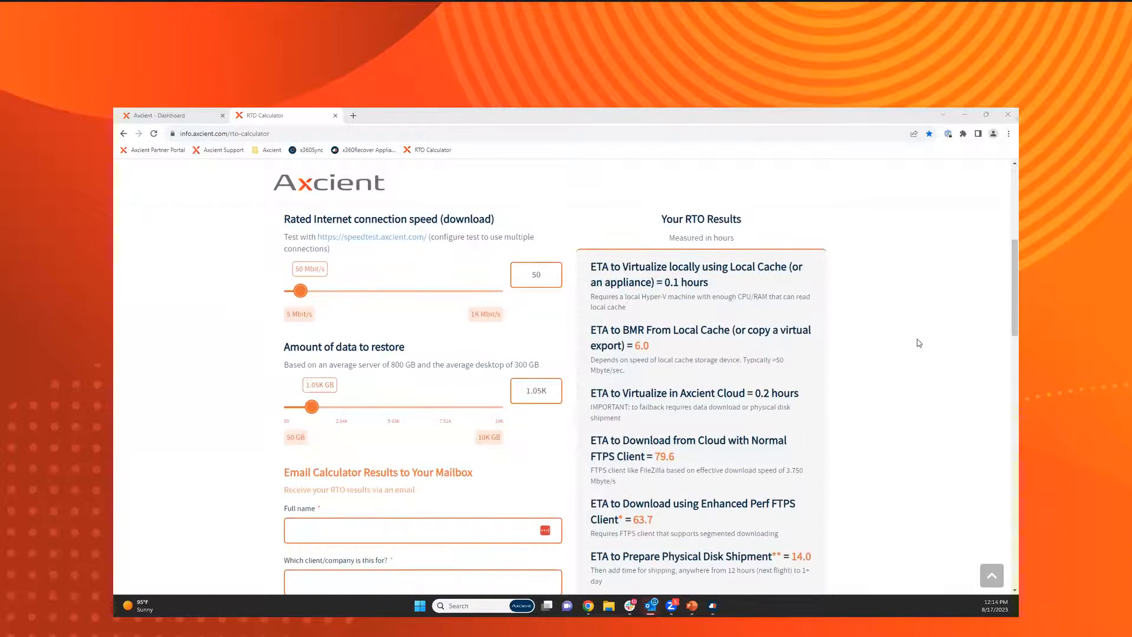
pyautogui.scroll(-1, 919, 343)
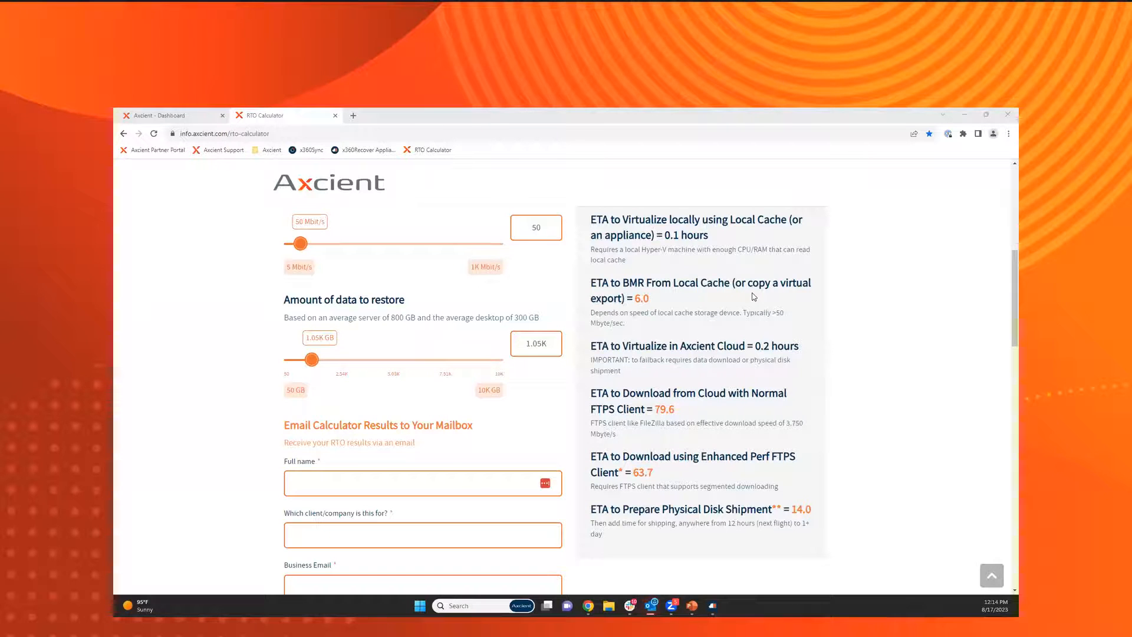
# Switch to the x360Portal dashboard and view the training course catalog.
pyautogui.click(174, 115)
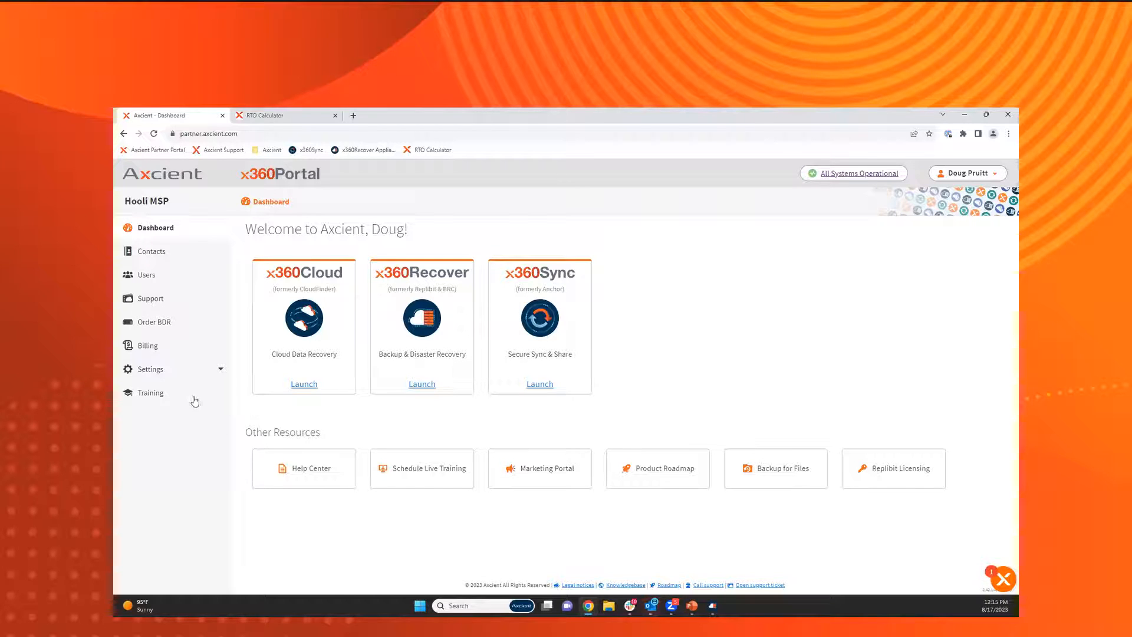
pyautogui.click(174, 399)
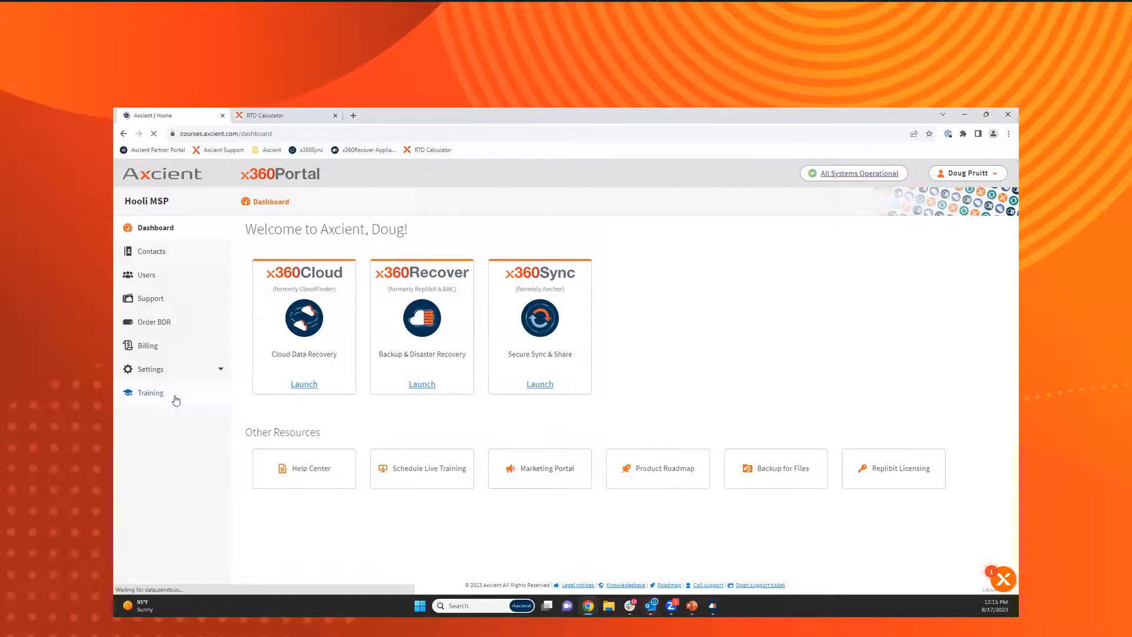
pyautogui.click(372, 210)
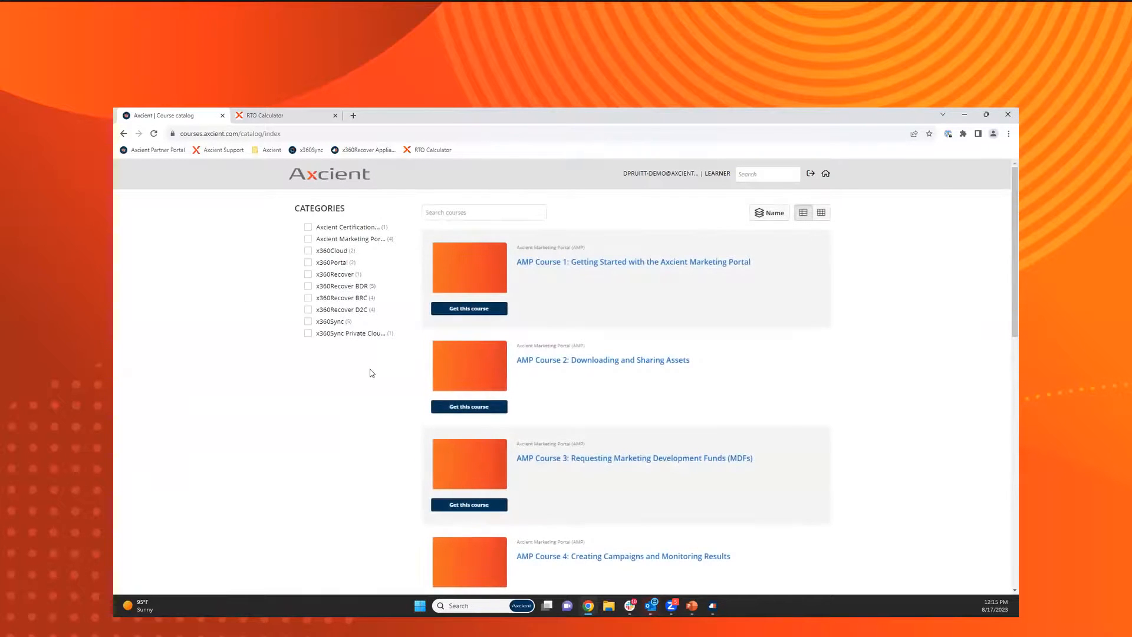
# Return to the portal dashboard, view the live training appointment page and close it.
pyautogui.click(124, 134)
pyautogui.click(124, 134)
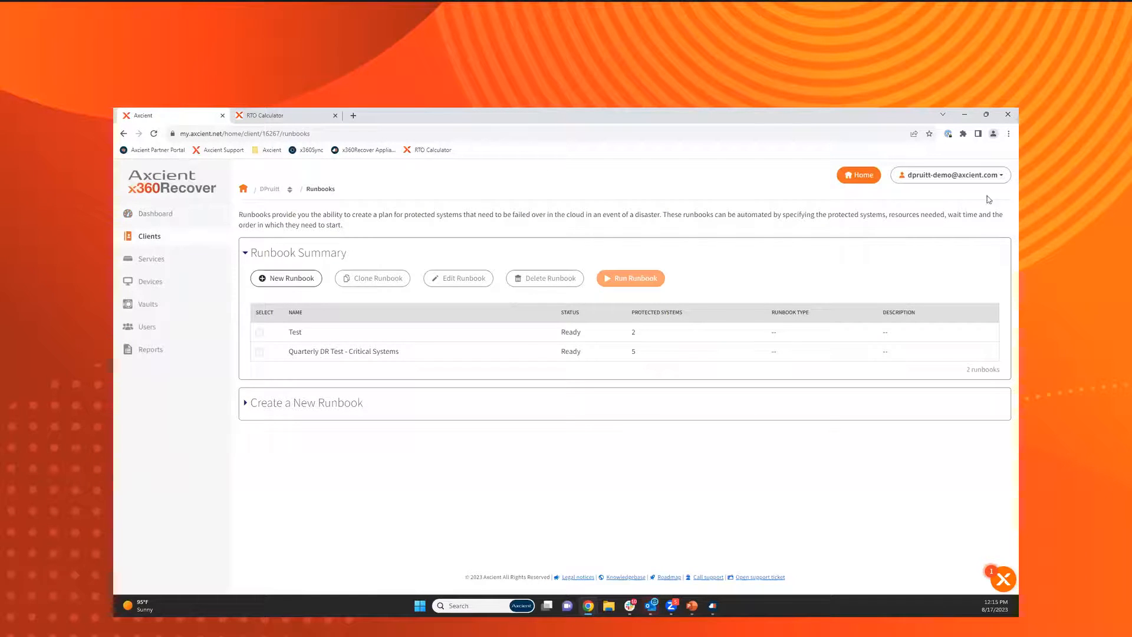
pyautogui.click(852, 176)
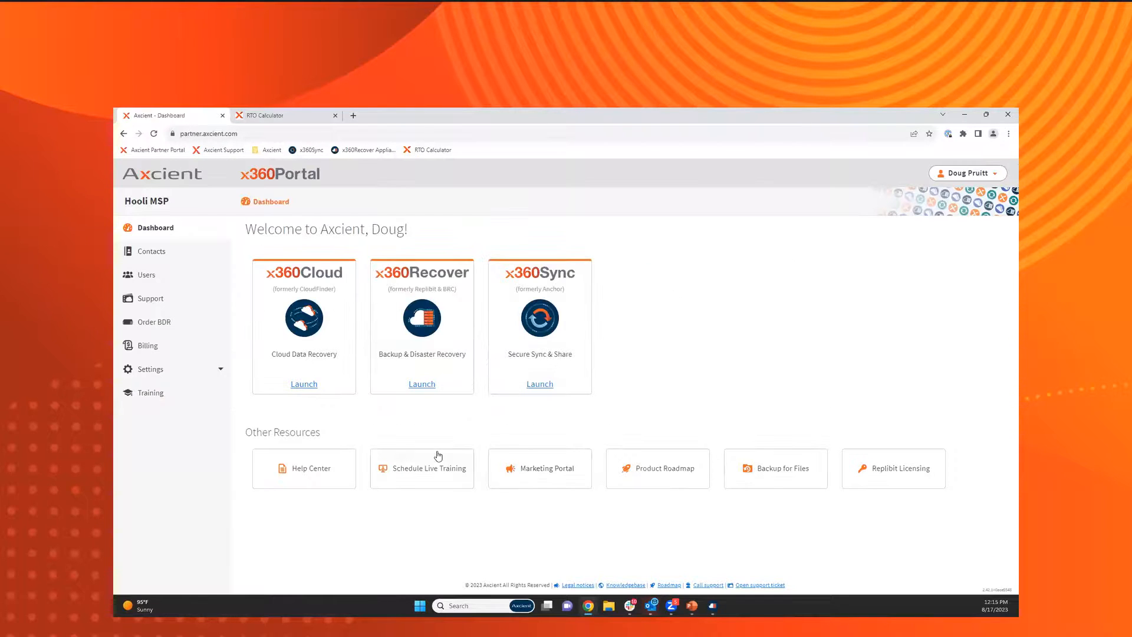
pyautogui.click(437, 457)
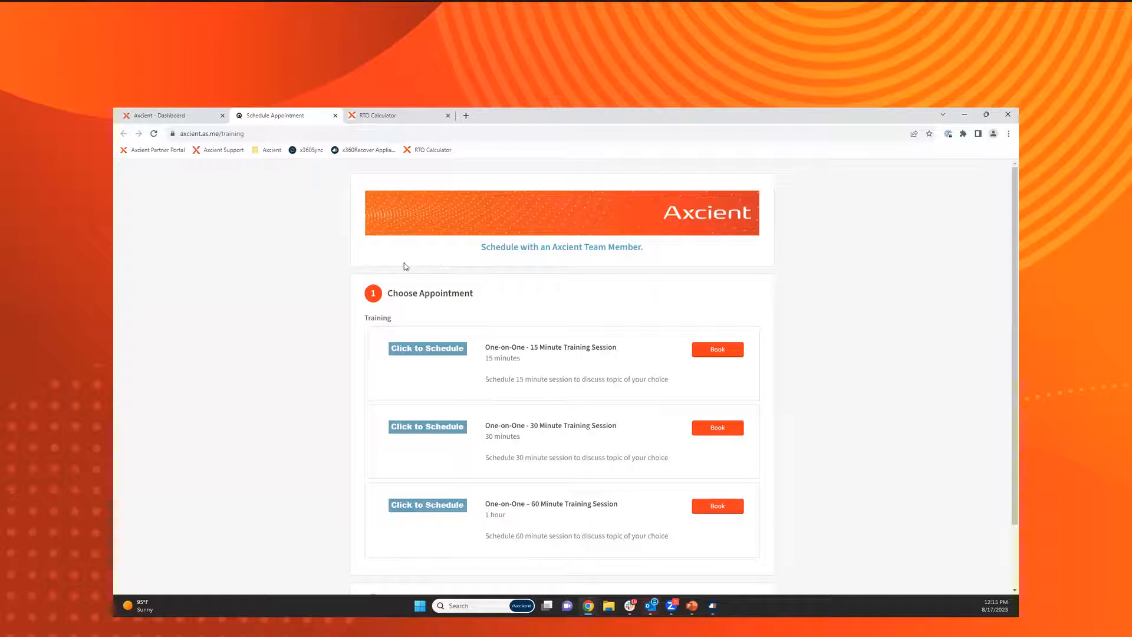
pyautogui.click(336, 115)
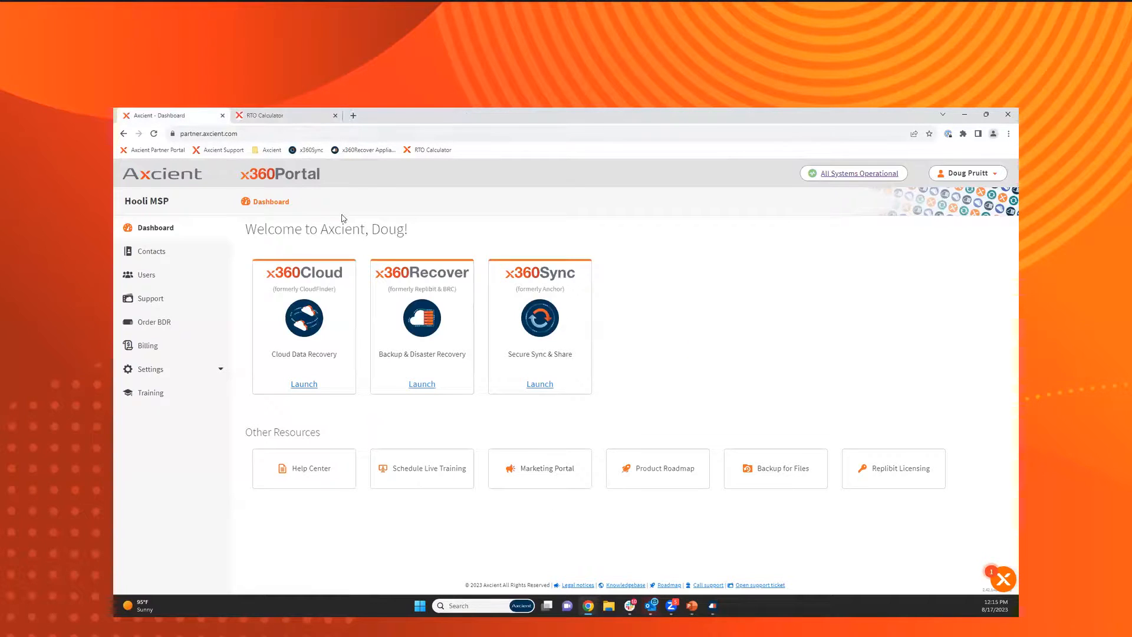
# Launch x360Recover from the portal and view the organization-wide alert and threshold settings.
pyautogui.click(371, 276)
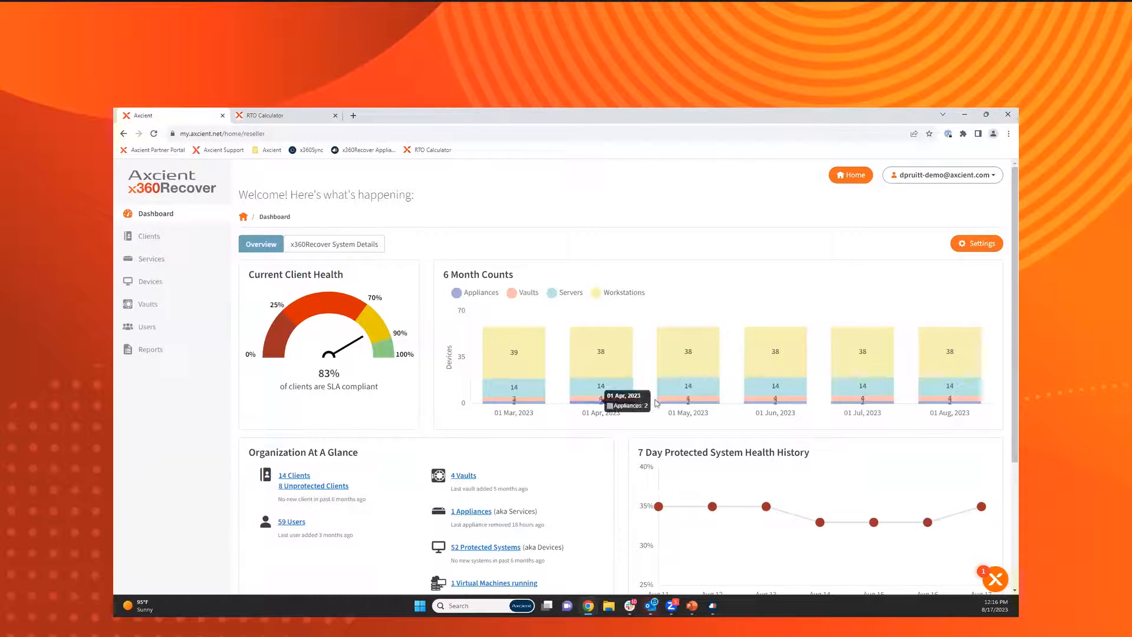
pyautogui.click(988, 249)
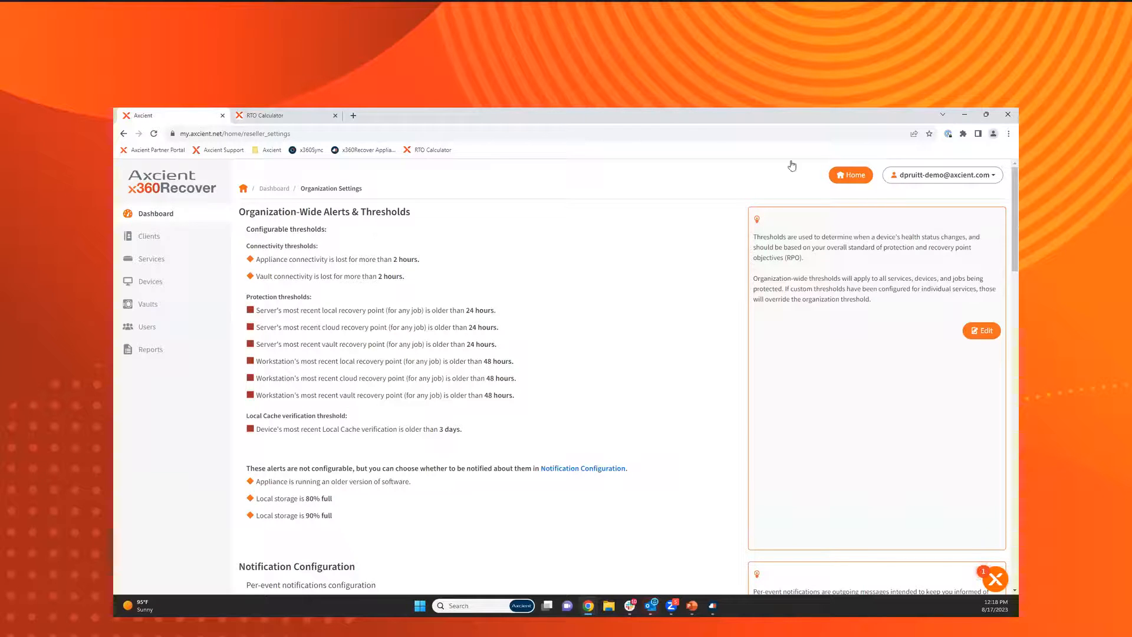
# Open the Vault GUI of the Axcient cloud vault rb-axcse1.rb.slc.efscloud.net.
pyautogui.click(171, 307)
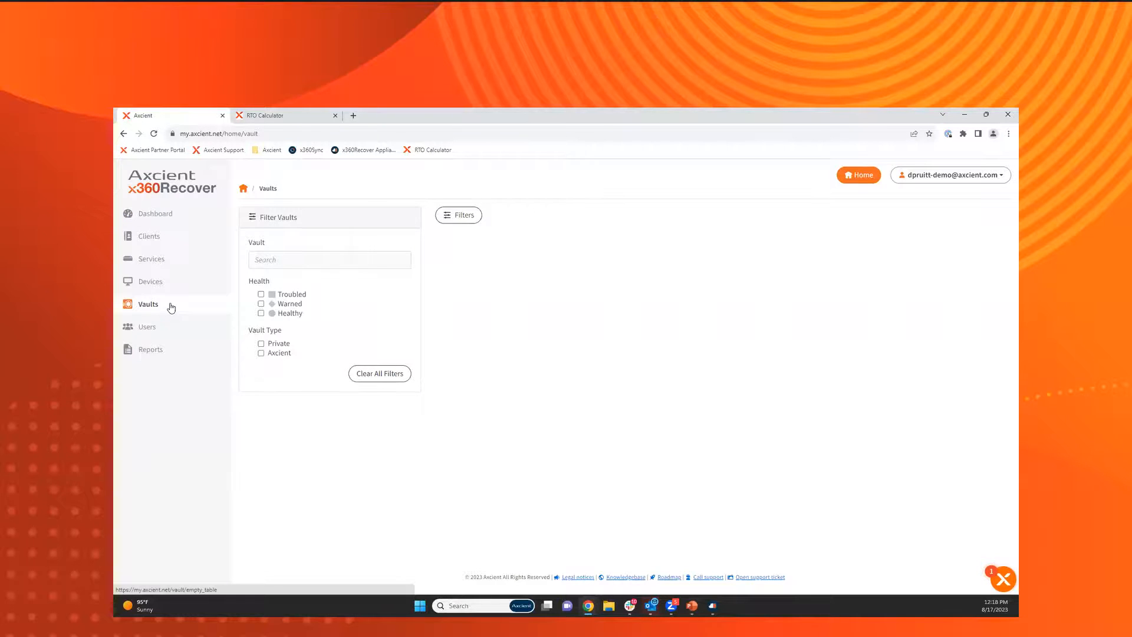
pyautogui.click(488, 389)
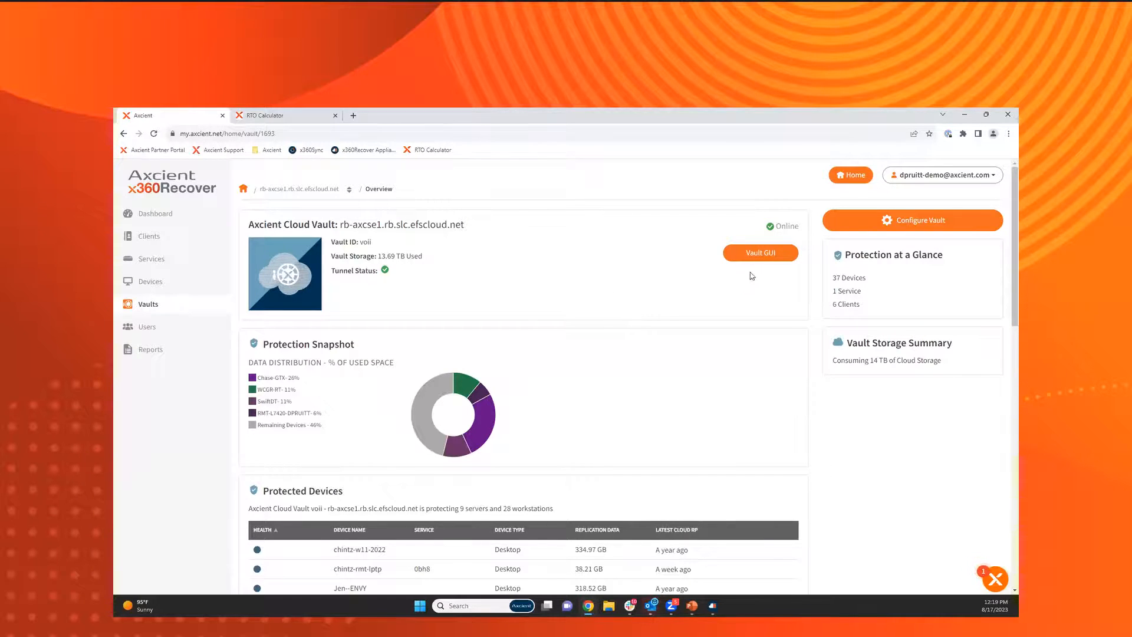
pyautogui.click(766, 255)
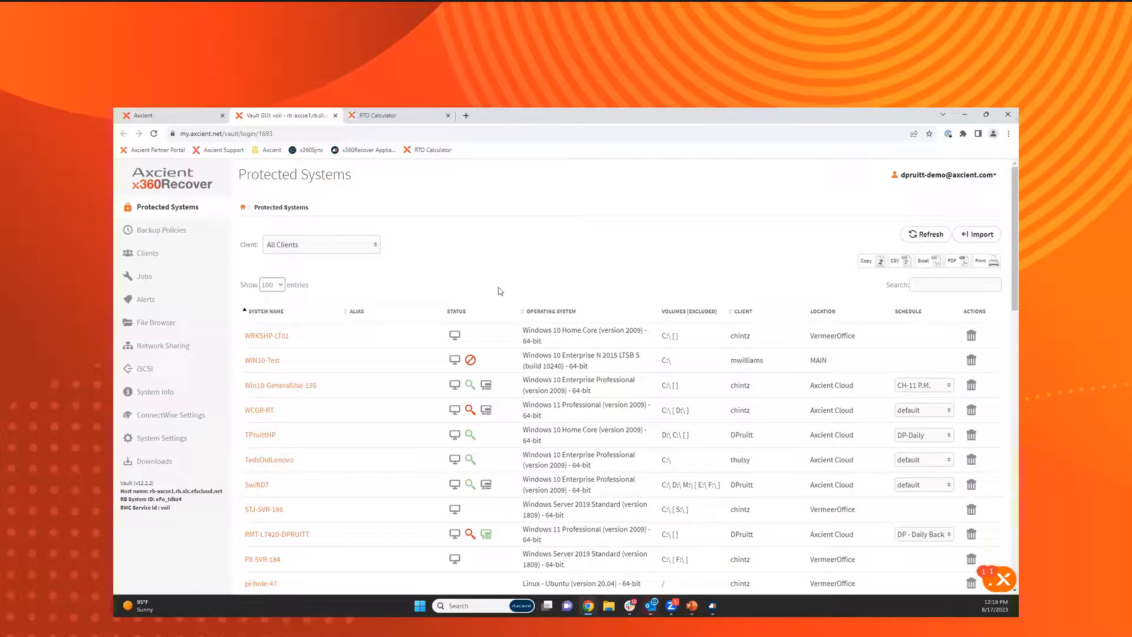
# Try adding a client with the user name acmebrick.admin and the company Acme Brick Dental.
pyautogui.click(172, 251)
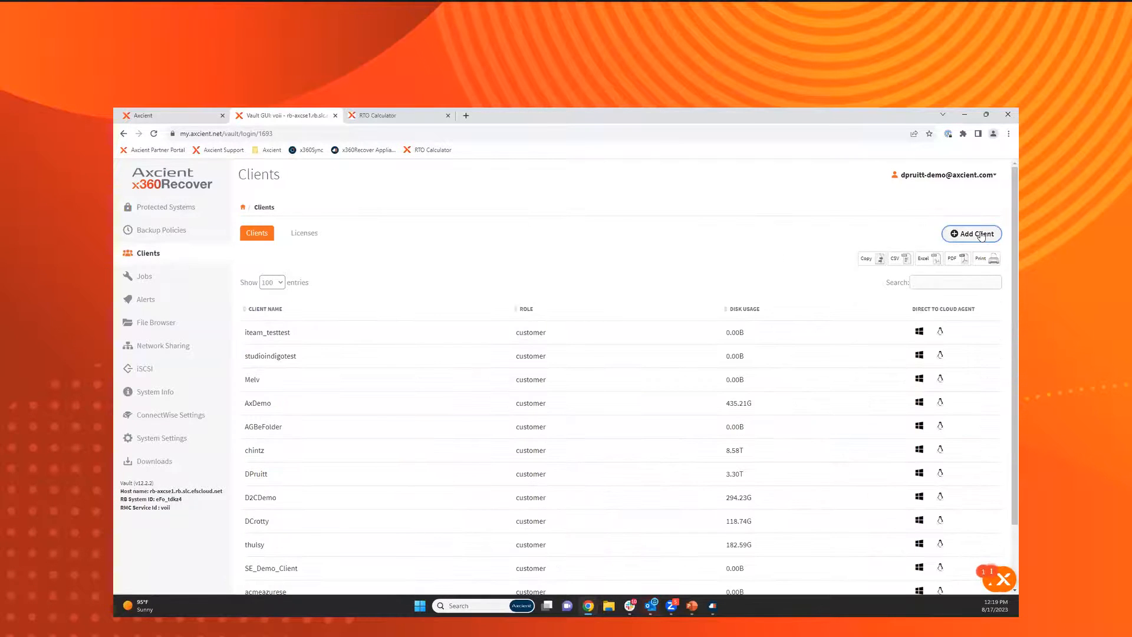
pyautogui.click(982, 235)
pyautogui.click(572, 337)
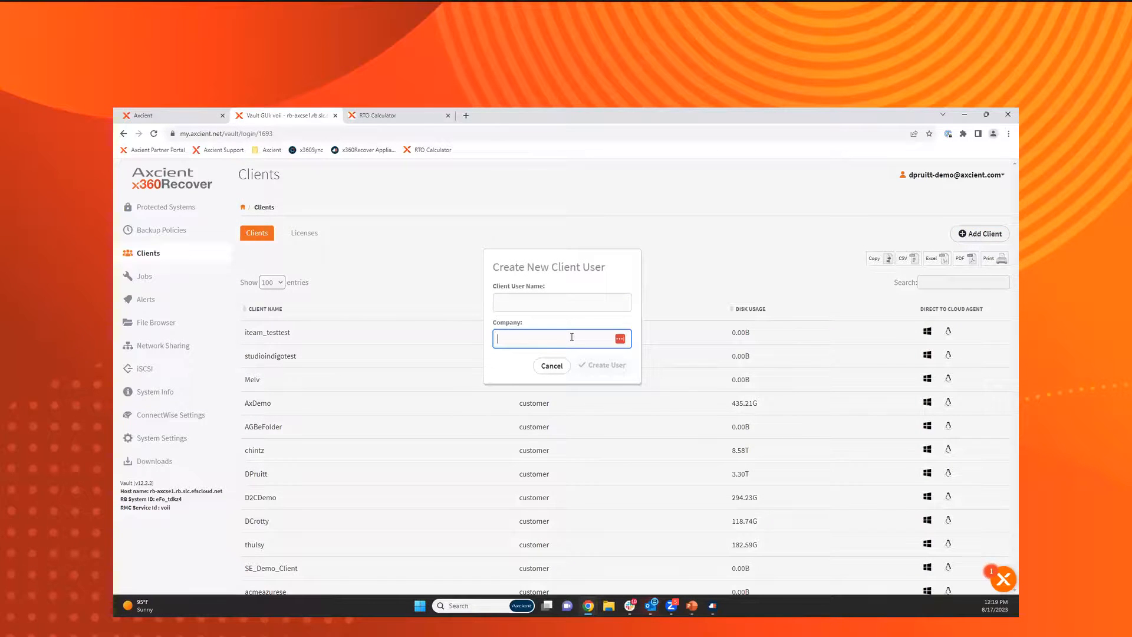
pyautogui.write('Acme Brick Dental')
pyautogui.hotkey('shift', 'Tab')
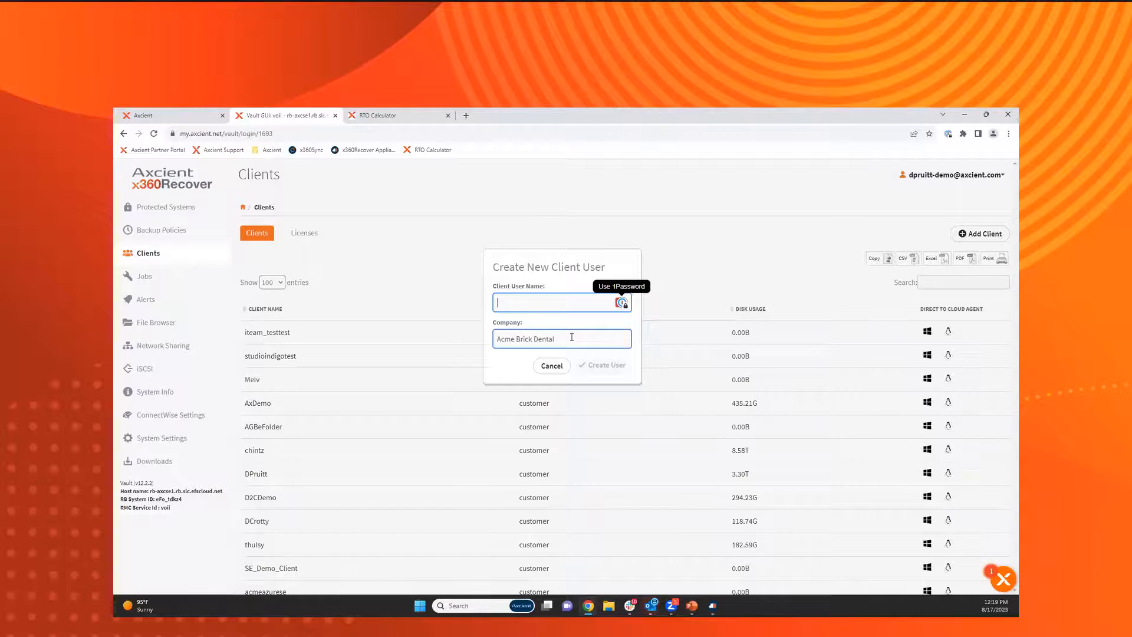
pyautogui.write('acmebrick.admin')
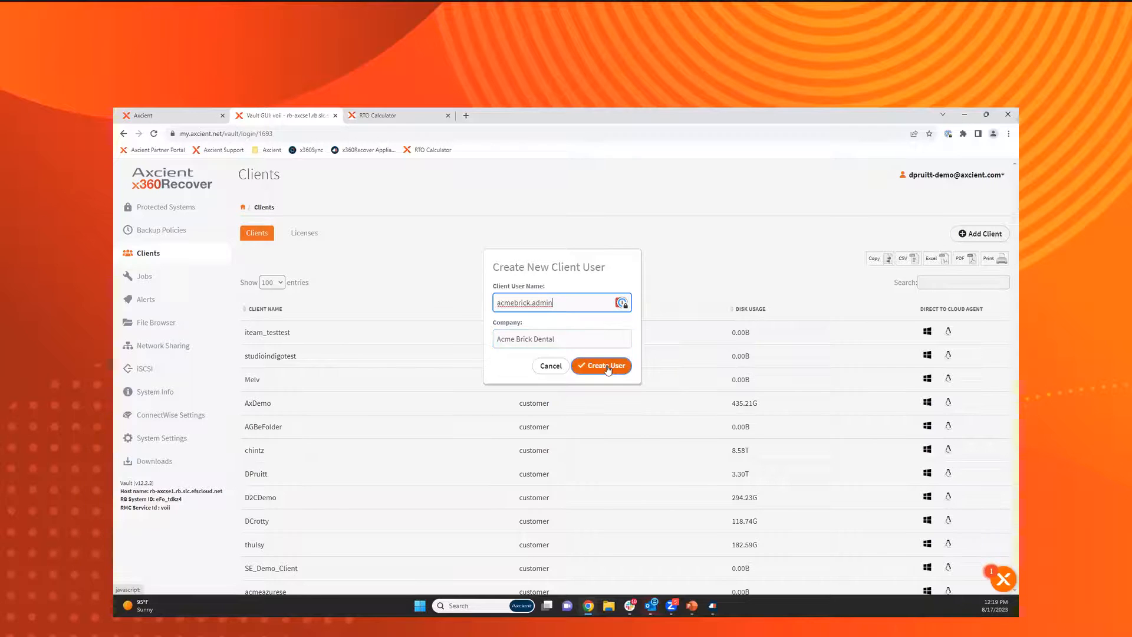
pyautogui.click(552, 368)
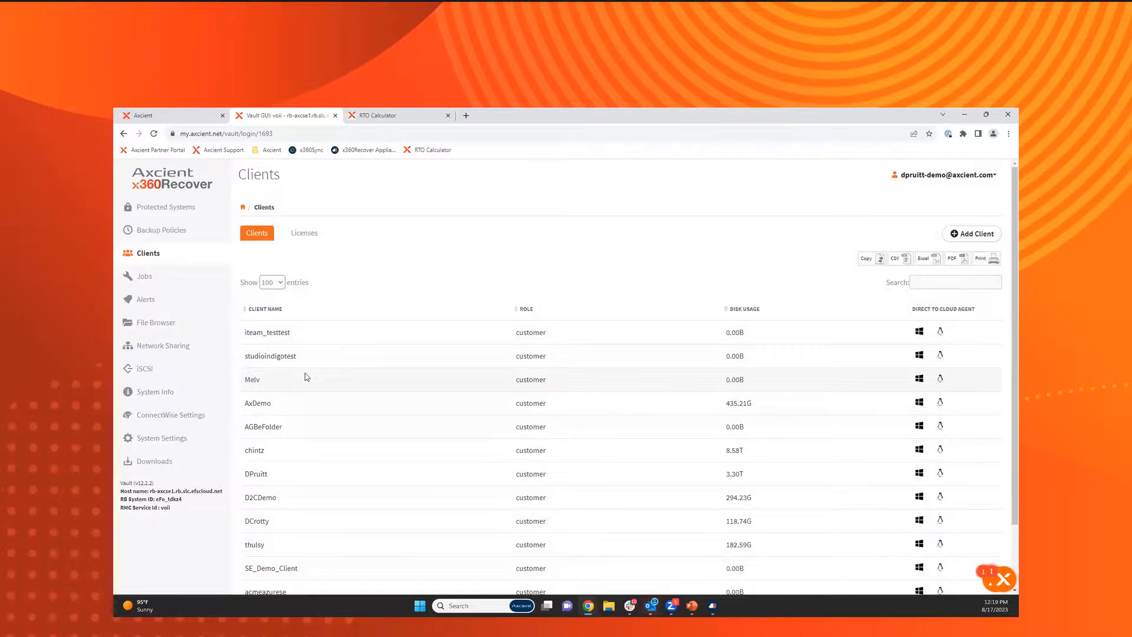
# Locate acmebrickadmin in the client list and view the client filter choices of the protected systems.
pyautogui.scroll(-2, 306, 377)
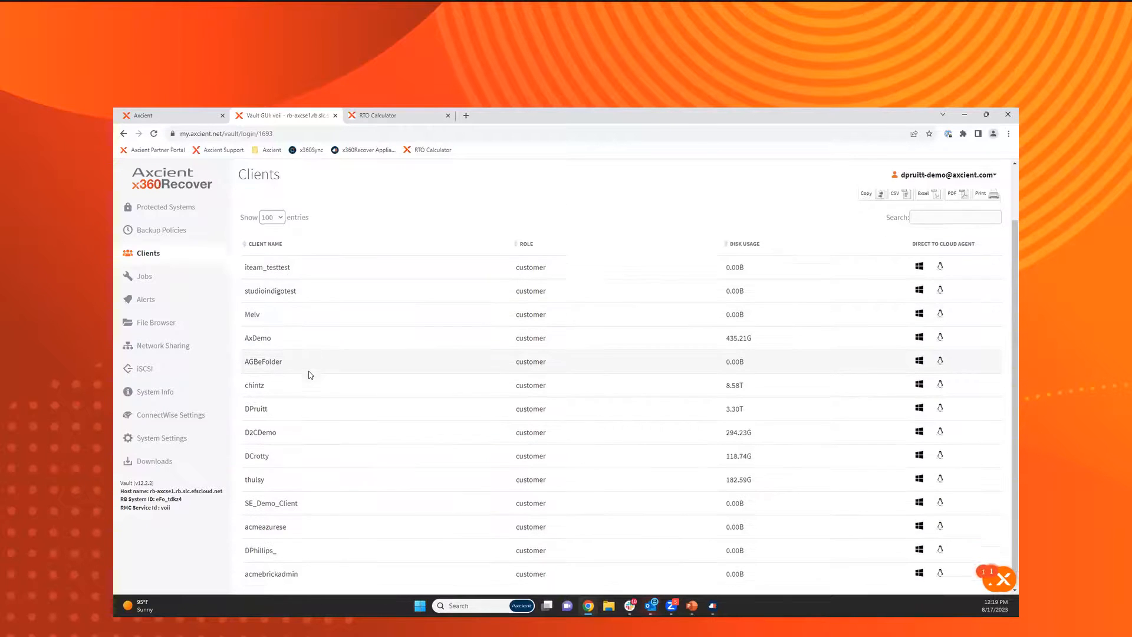
pyautogui.moveTo(244, 565); pyautogui.dragTo(306, 568)
pyautogui.click(306, 568)
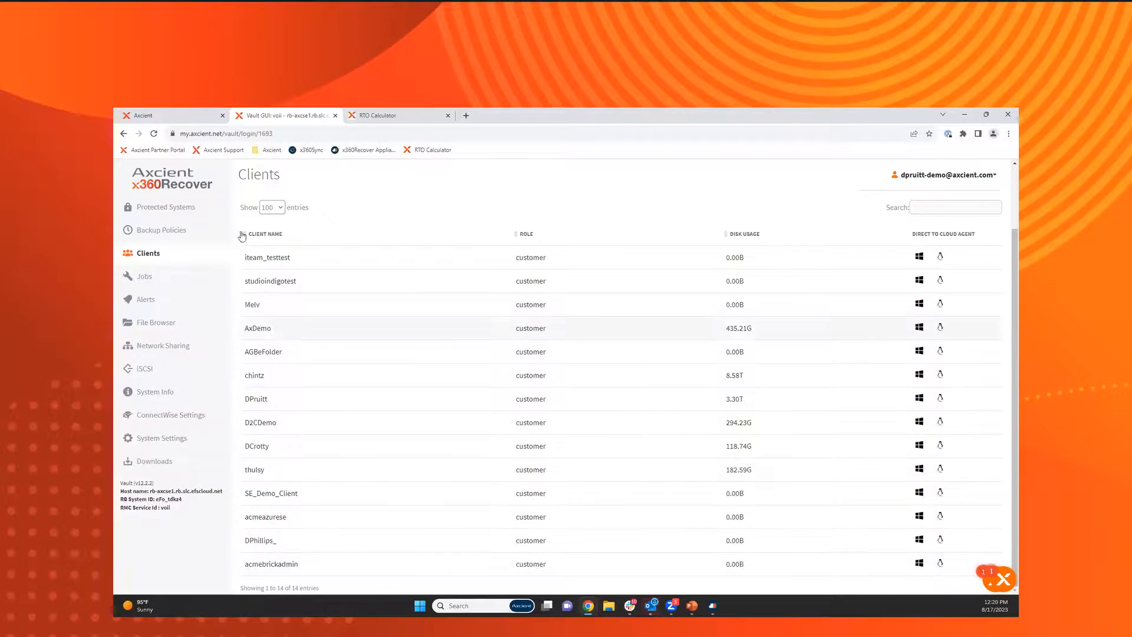
pyautogui.click(157, 210)
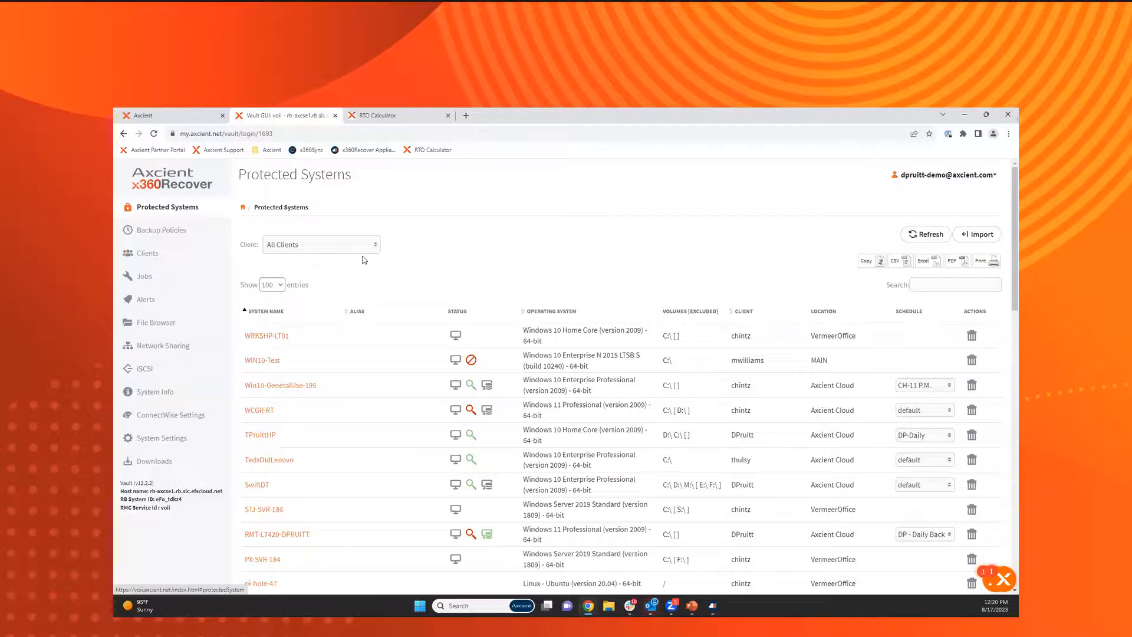
pyautogui.click(378, 245)
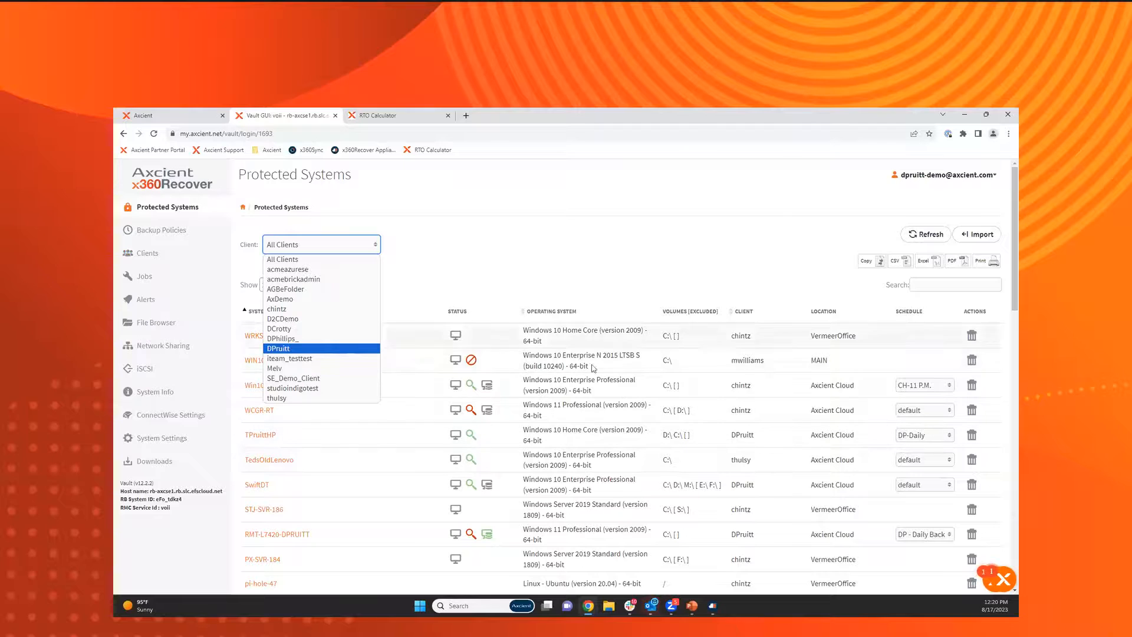
# Review the settings and description of the default backup policy and return to the policy list.
pyautogui.click(172, 238)
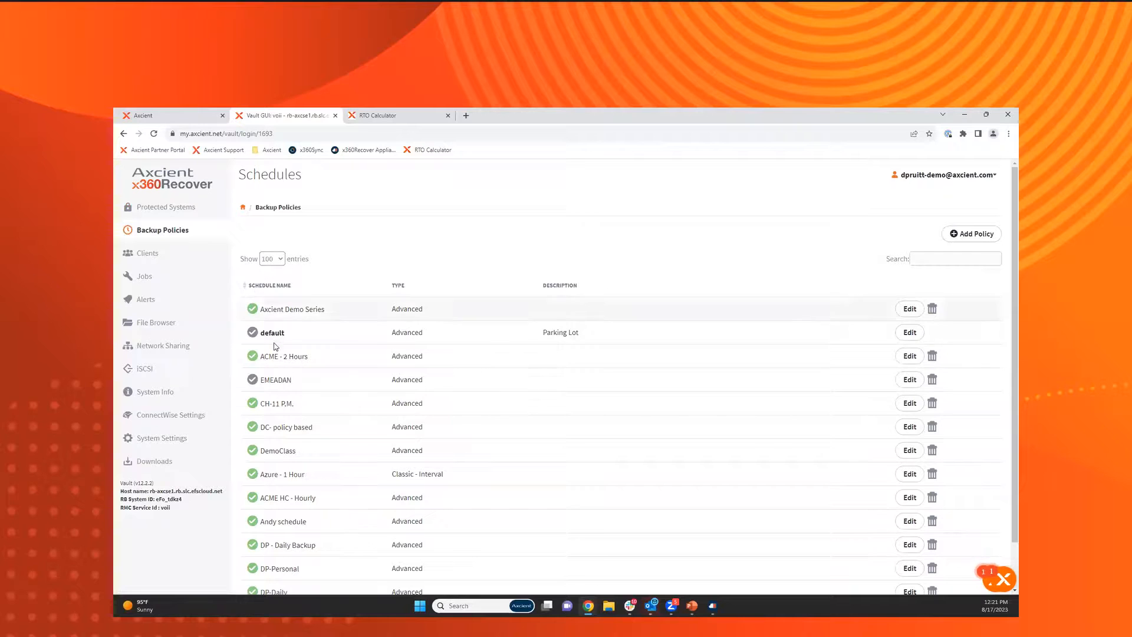
pyautogui.moveTo(298, 337); pyautogui.dragTo(260, 334)
pyautogui.click(910, 332)
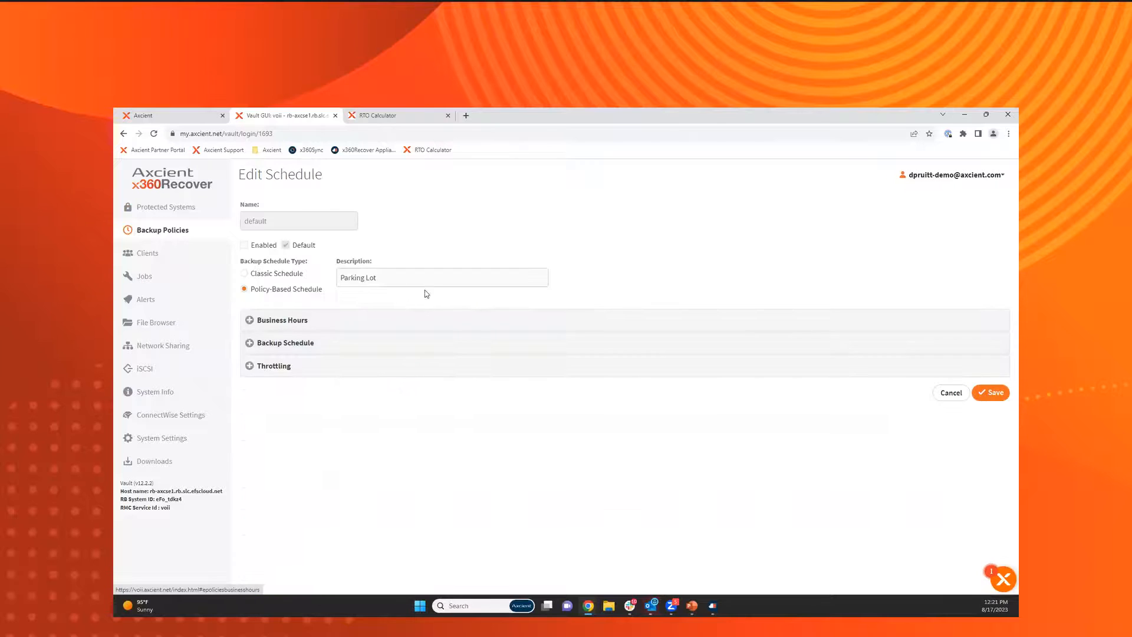
pyautogui.click(385, 279)
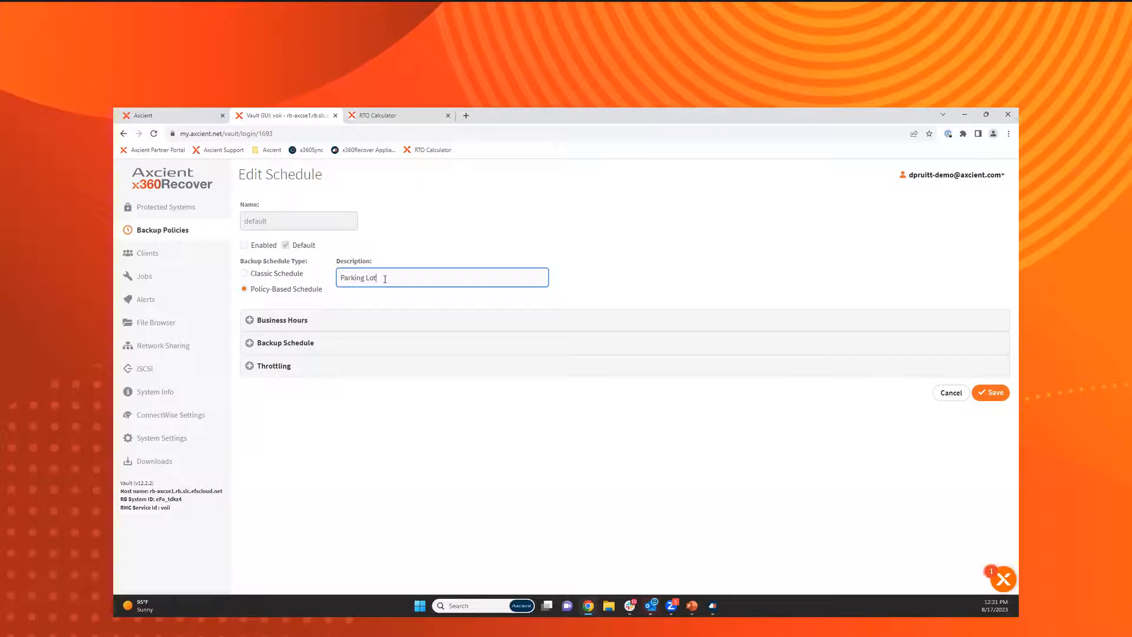
pyautogui.click(170, 232)
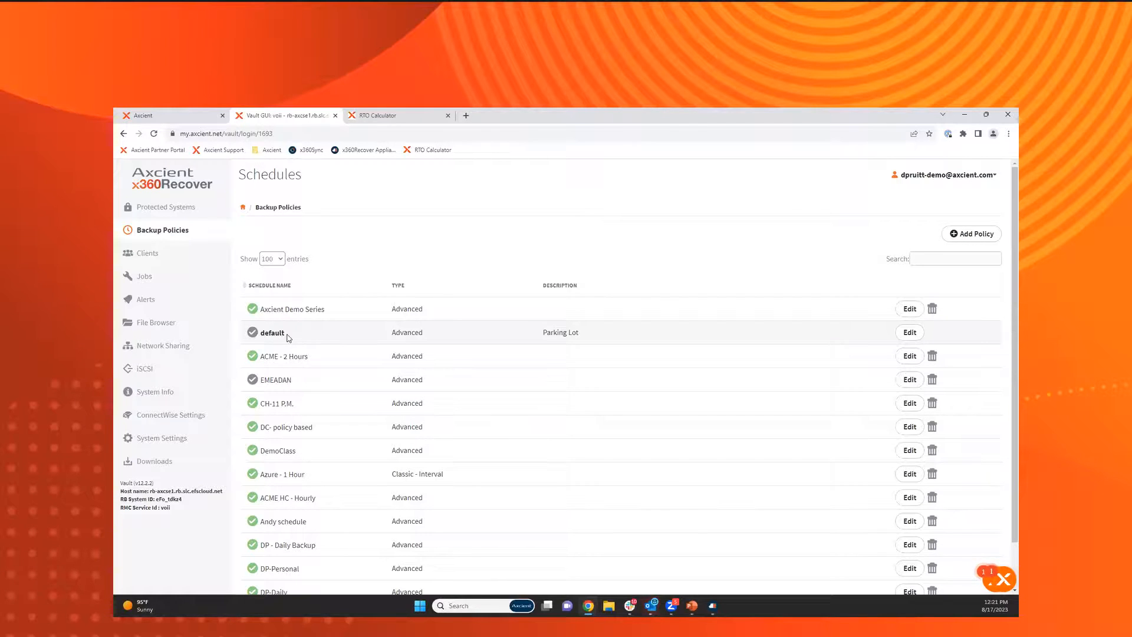
# Add a backup policy named ACME-4 Hours, enable it and make it a policy-based schedule.
pyautogui.click(961, 234)
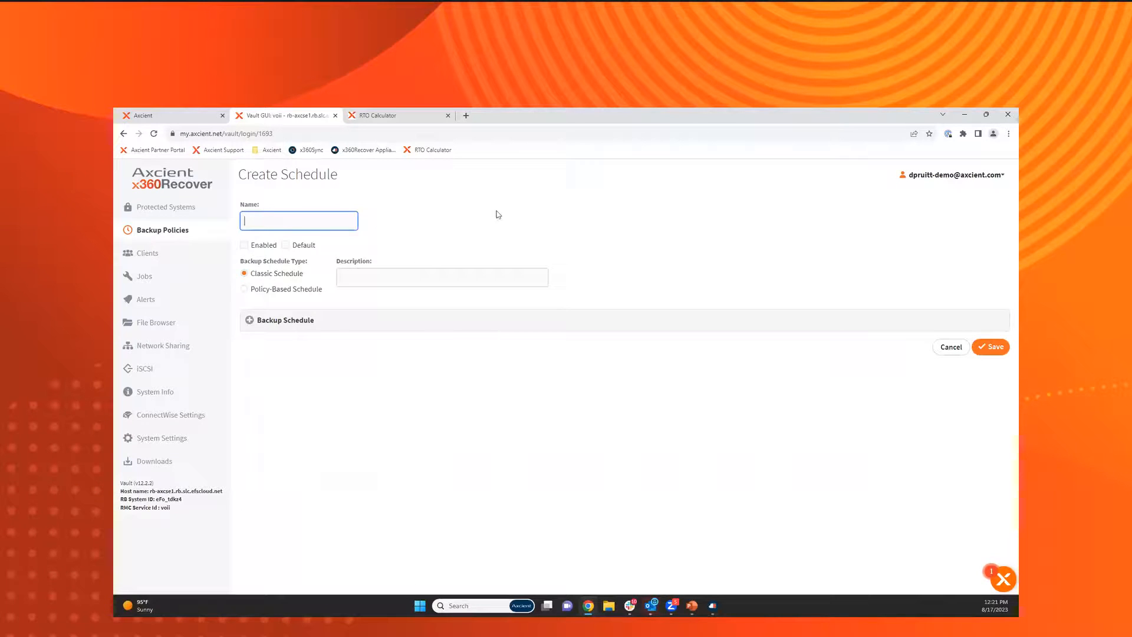
pyautogui.write('ACME-')
pyautogui.write('4 Hours')
pyautogui.click(244, 245)
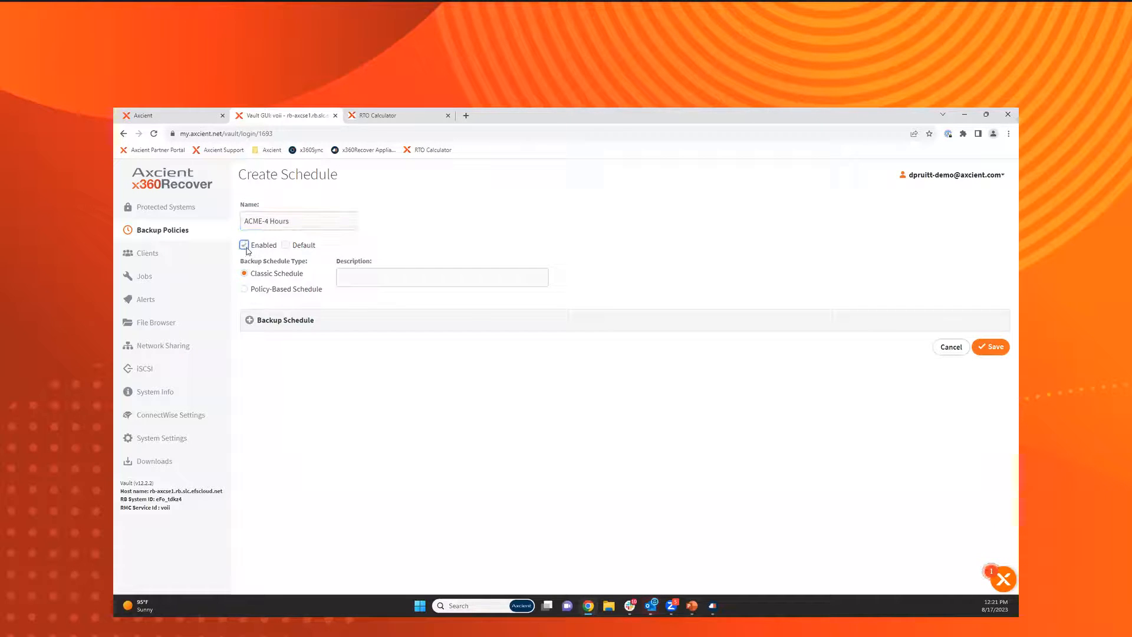
pyautogui.click(275, 290)
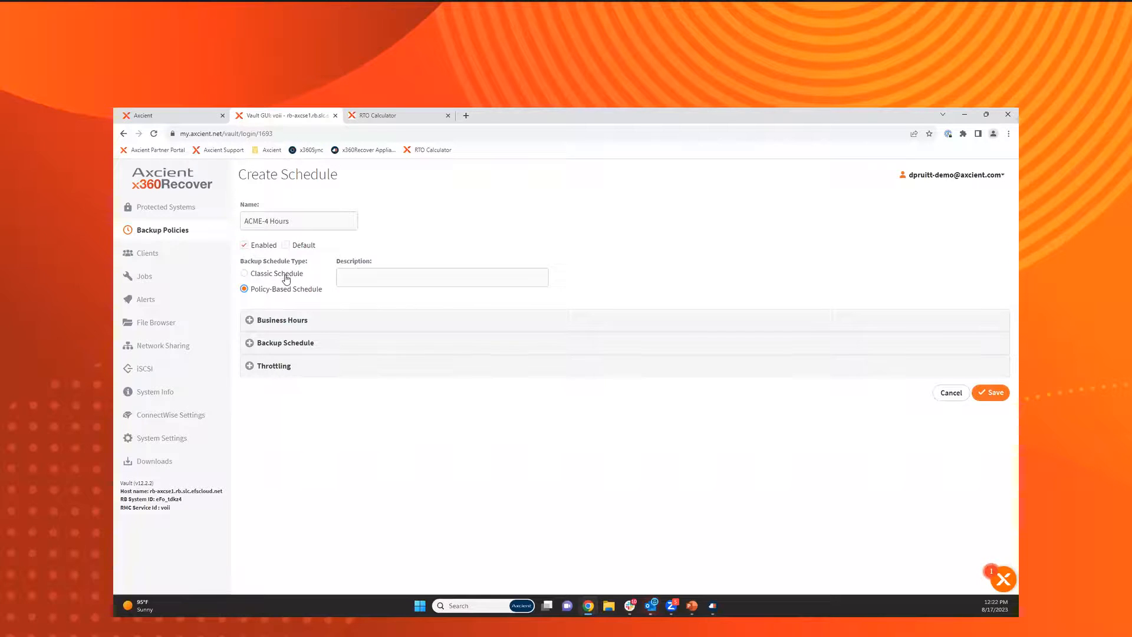
# Include Monday through Friday in the policy's business hours.
pyautogui.click(284, 322)
pyautogui.click(251, 373)
pyautogui.click(272, 400)
pyautogui.click(274, 425)
pyautogui.click(274, 450)
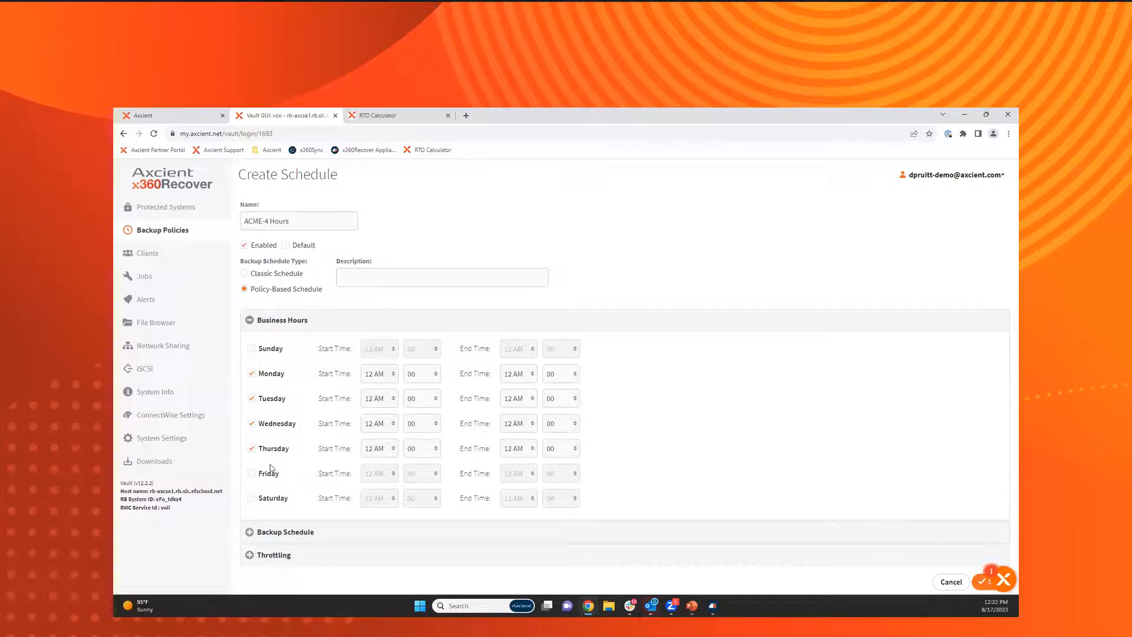
pyautogui.click(269, 474)
# Set Monday's business hours to start at 7 AM and end at 7 PM.
pyautogui.click(372, 375)
pyautogui.press('7')
pyautogui.press('Return')
pyautogui.press('Tab')
pyautogui.press('Tab')
pyautogui.press('7')
pyautogui.press('7')
pyautogui.press('Tab')
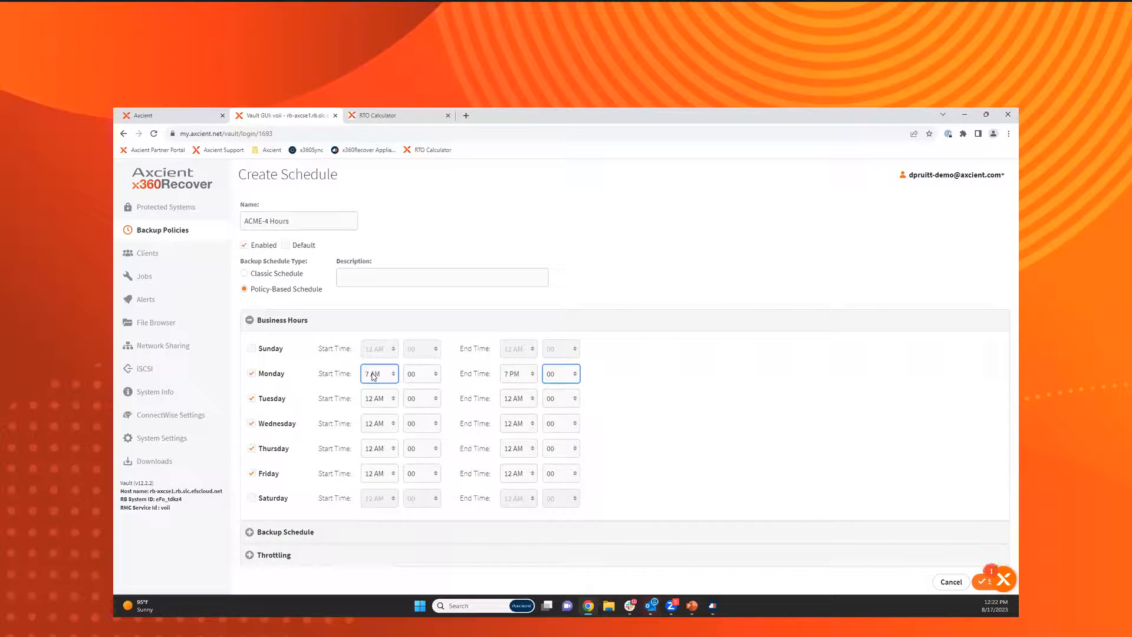
# Set the backup interval during business hours to every 4 hours.
pyautogui.click(293, 533)
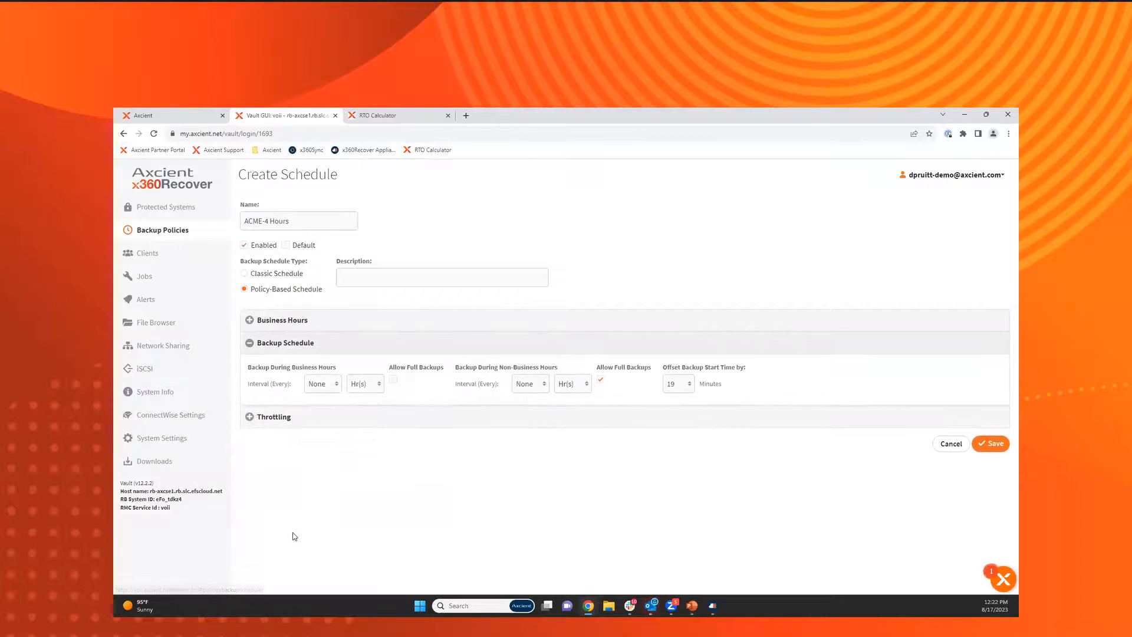
pyautogui.click(319, 390)
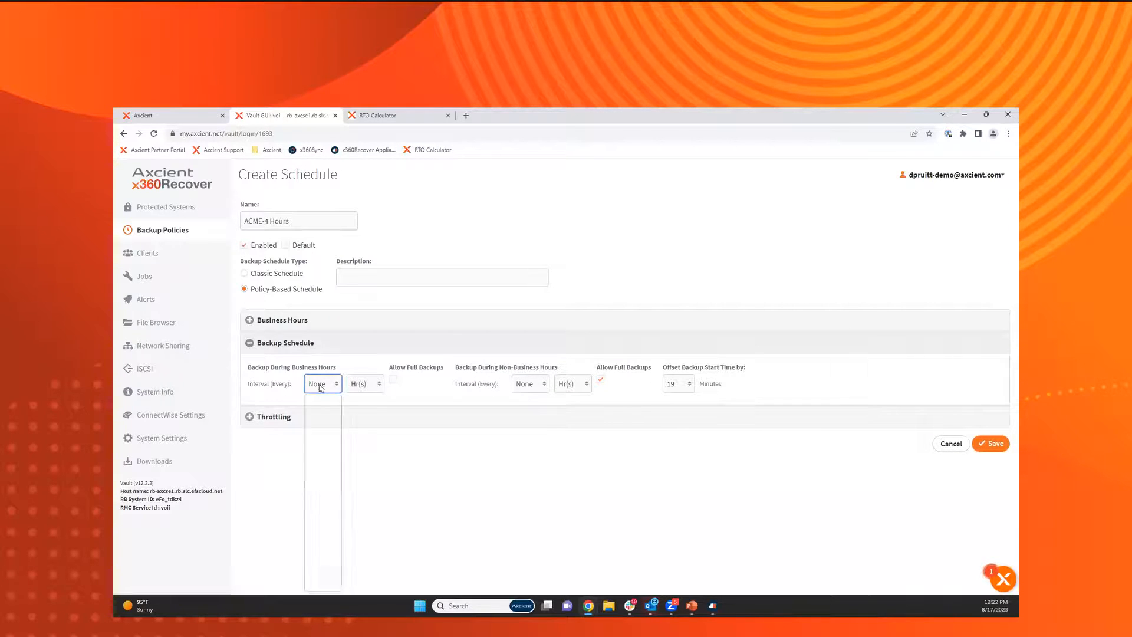
pyautogui.click(311, 438)
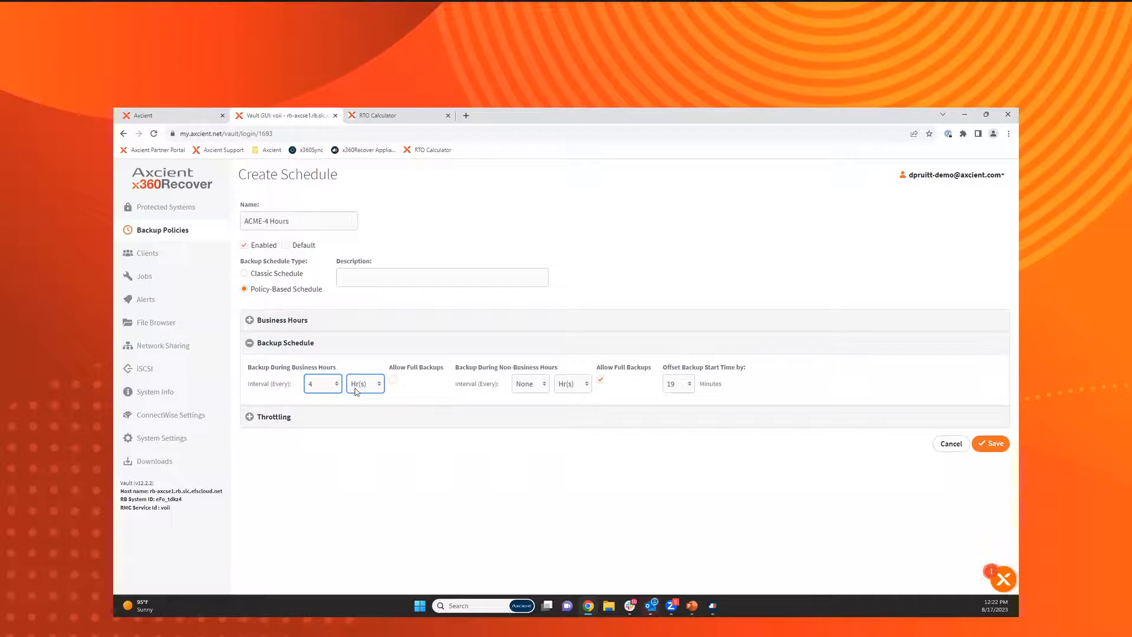
# Try a 15-minute backup interval during business hours.
pyautogui.click(373, 388)
pyautogui.click(378, 411)
pyautogui.click(323, 384)
pyautogui.click(332, 409)
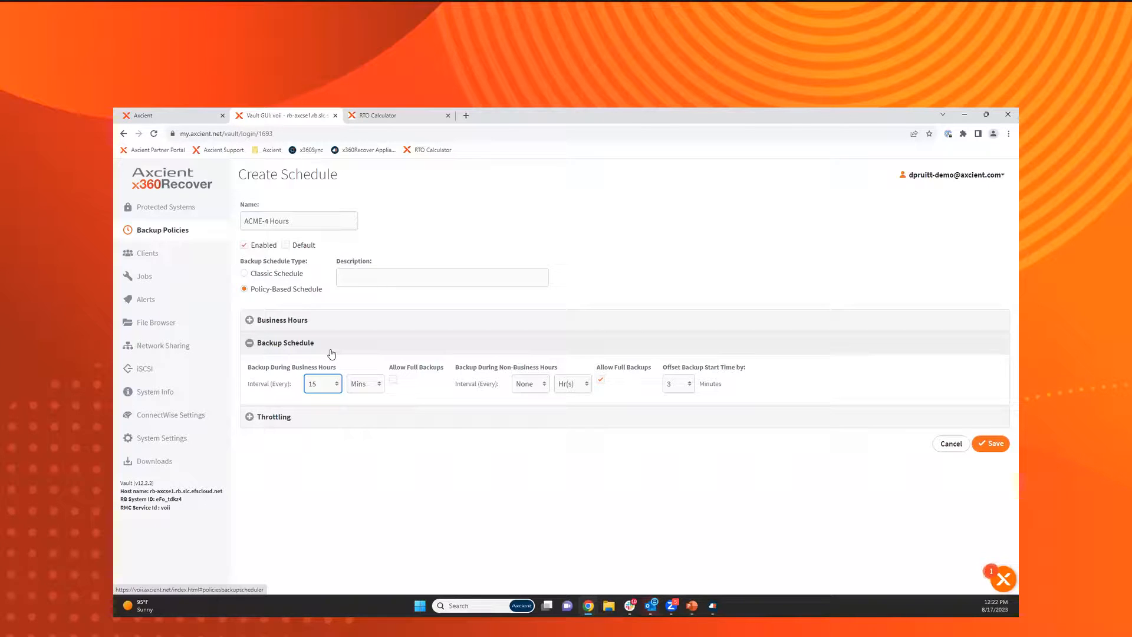
pyautogui.click(337, 384)
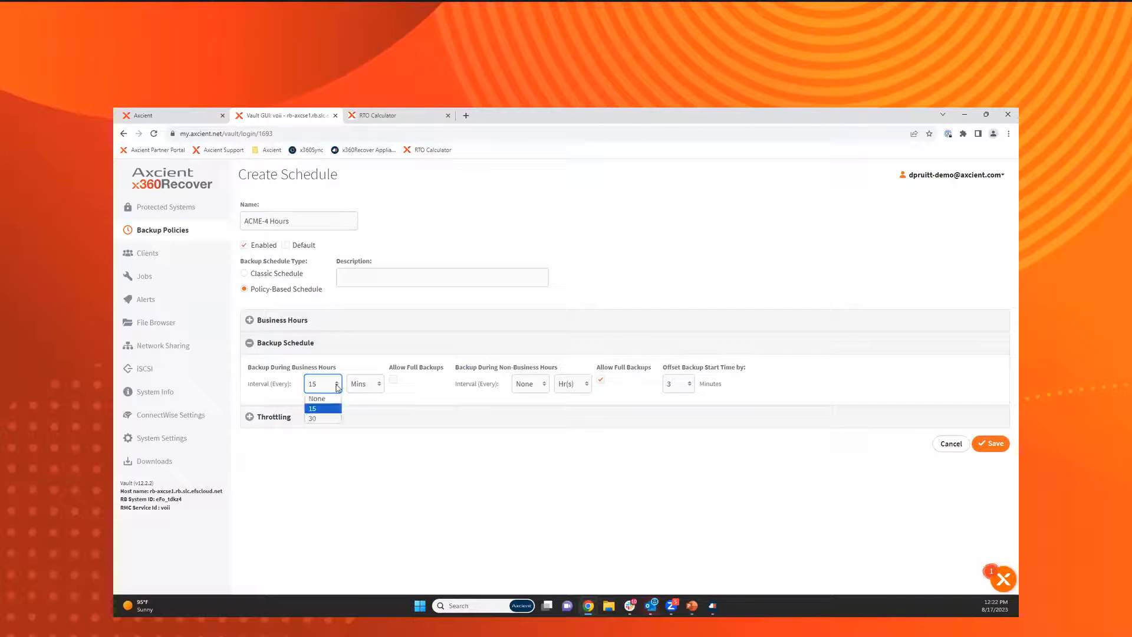
# Switch the business-hours backup interval back to hours and set it to every 4 hours.
pyautogui.click(368, 386)
pyautogui.click(368, 399)
pyautogui.click(337, 384)
pyautogui.click(337, 383)
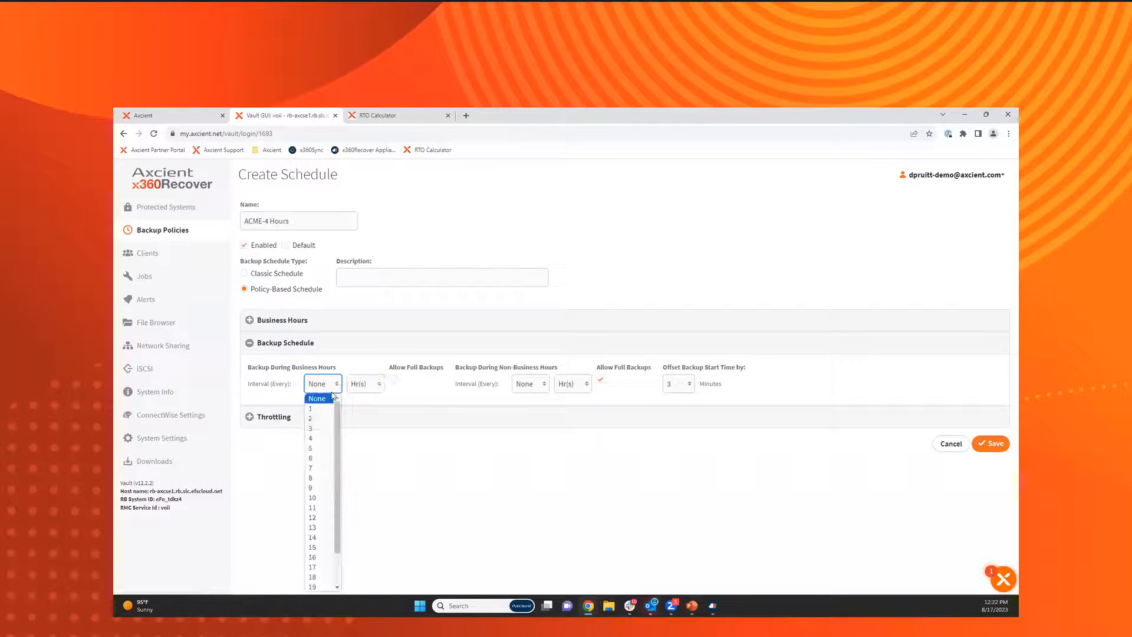
pyautogui.click(321, 427)
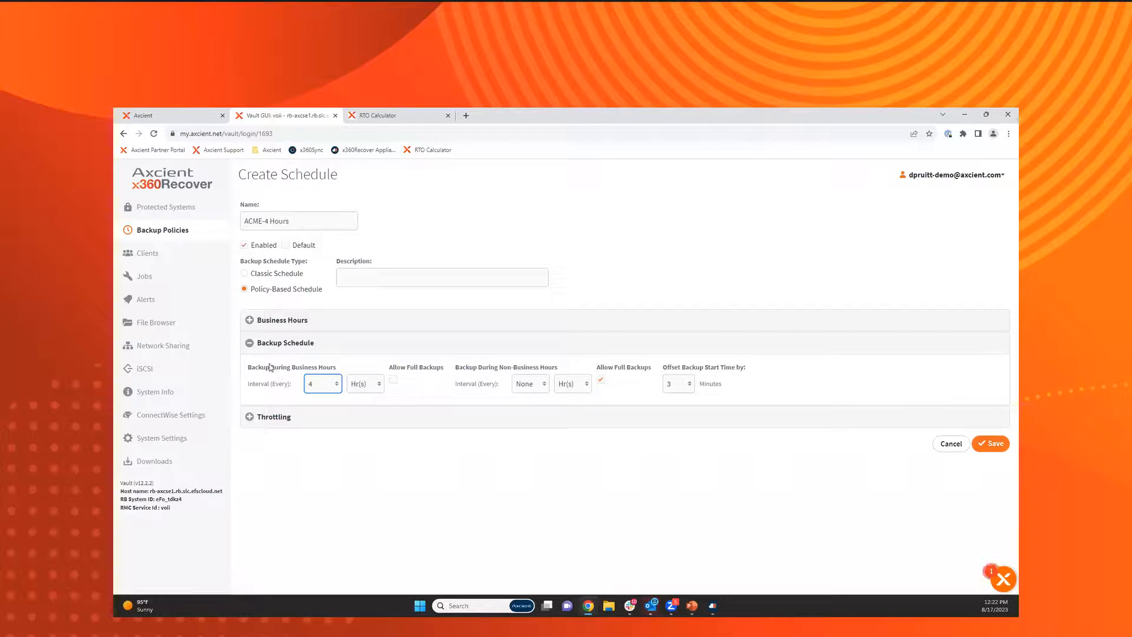
# Allow full backups during business hours and set the non-business-hours backup interval to every 6 hours.
pyautogui.click(392, 380)
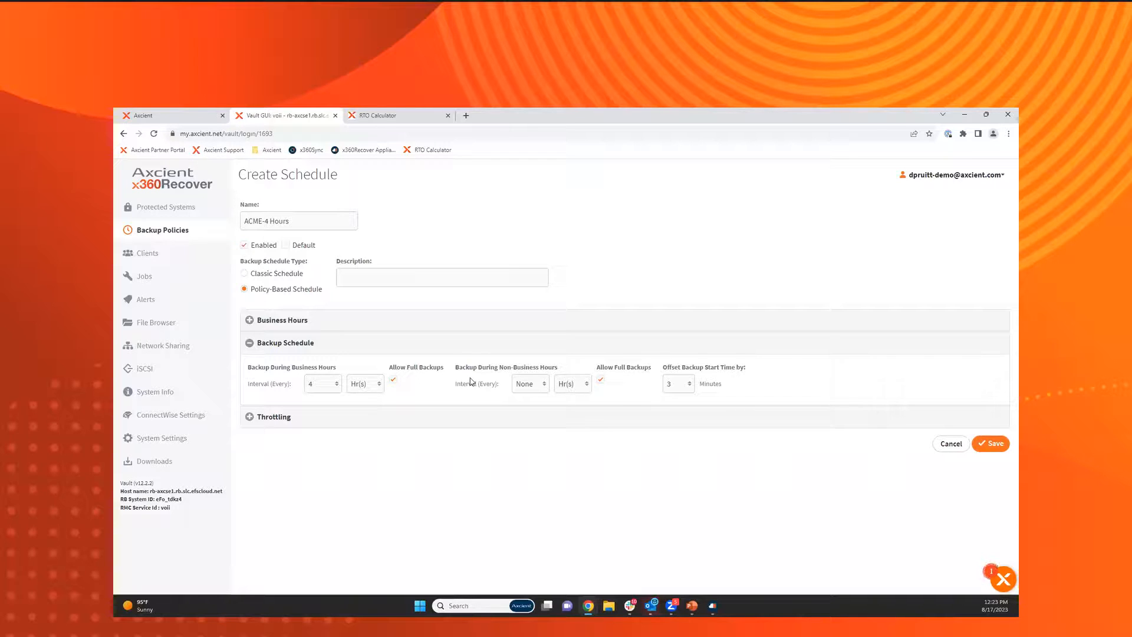
pyautogui.click(534, 385)
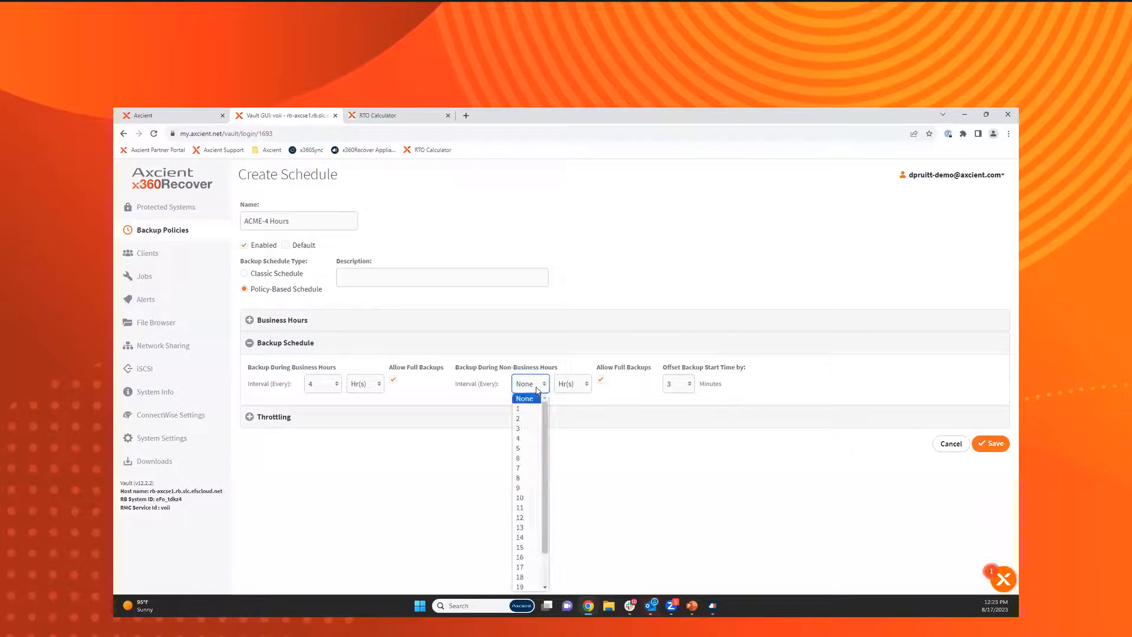
pyautogui.click(539, 438)
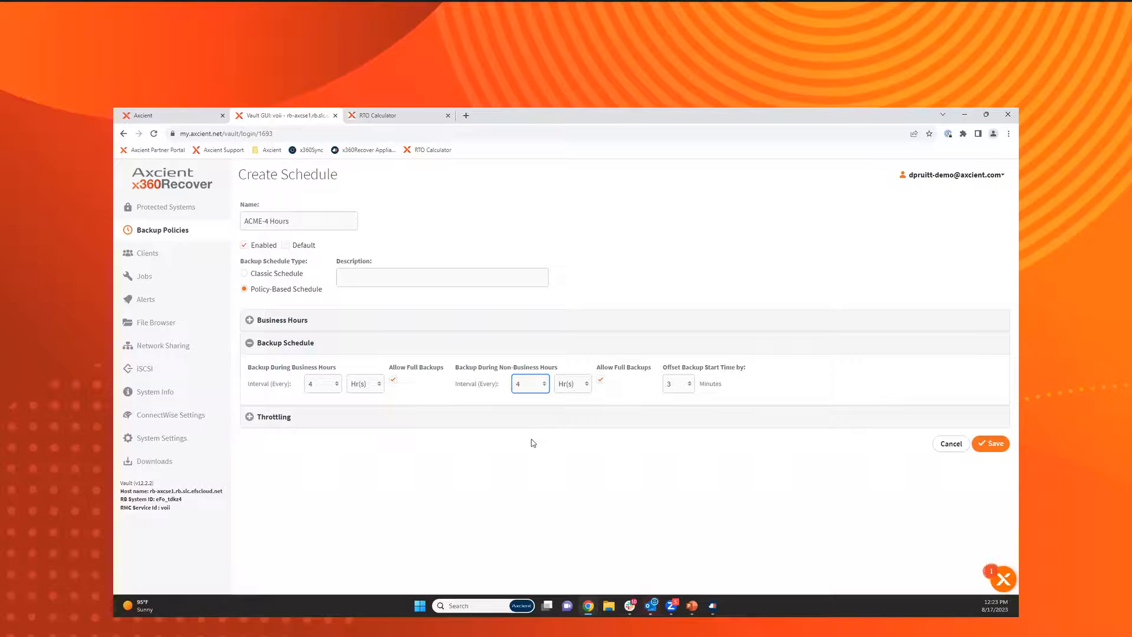
pyautogui.click(543, 384)
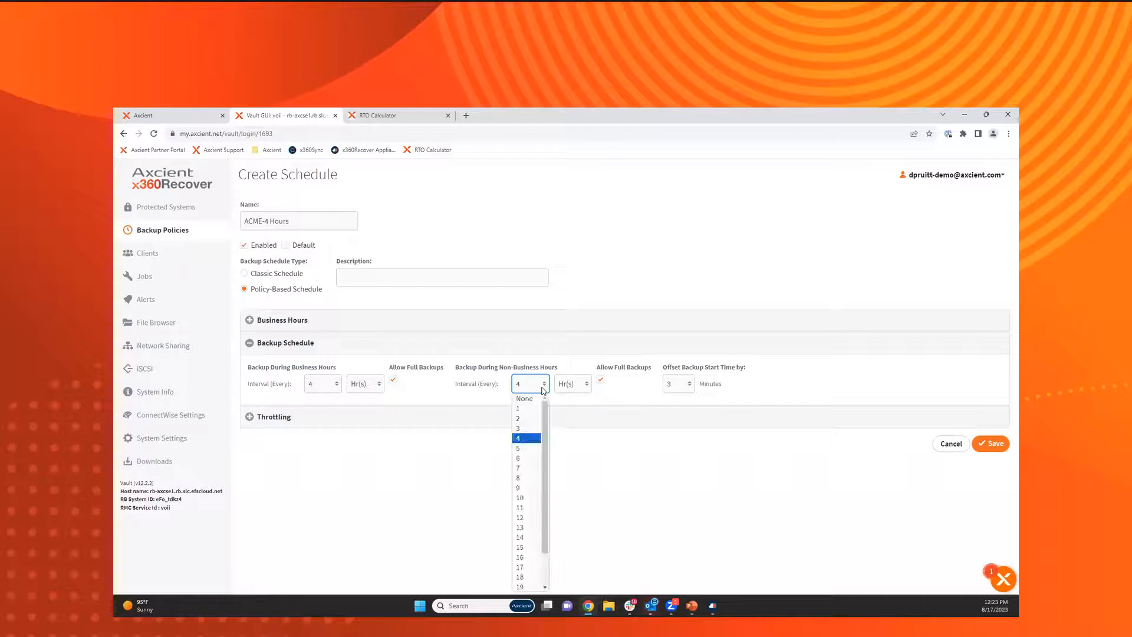
pyautogui.click(532, 459)
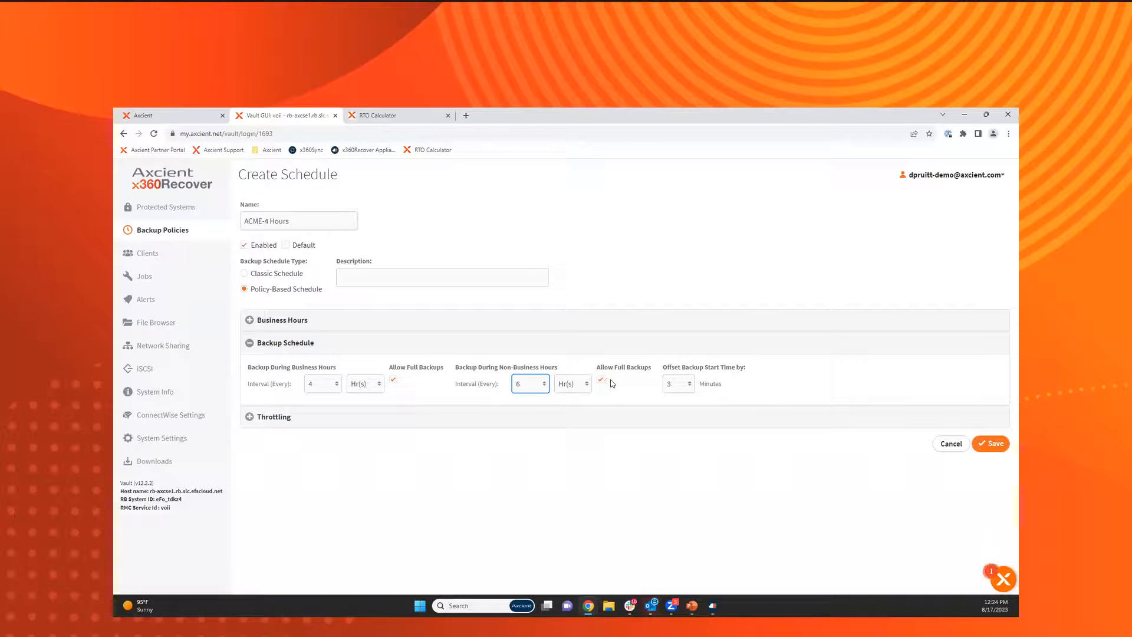
# Offset the policy's backup start time by 30 minutes.
pyautogui.moveTo(664, 369); pyautogui.dragTo(751, 371)
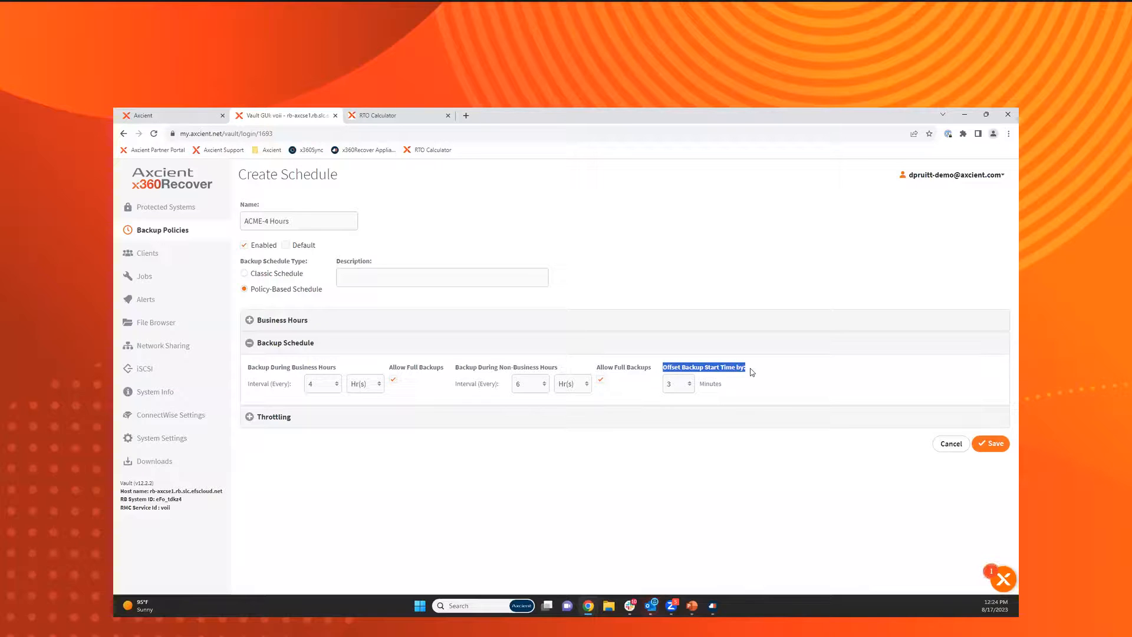
pyautogui.click(693, 390)
pyautogui.click(687, 390)
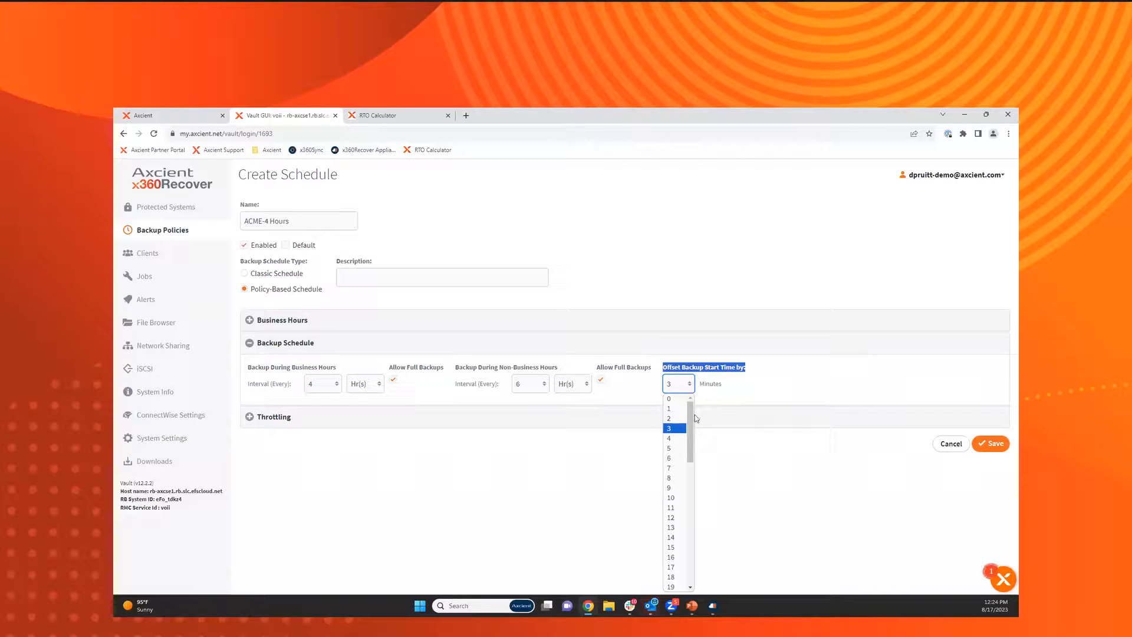
pyautogui.scroll(-2, 689, 454)
pyautogui.scroll(-4, 693, 467)
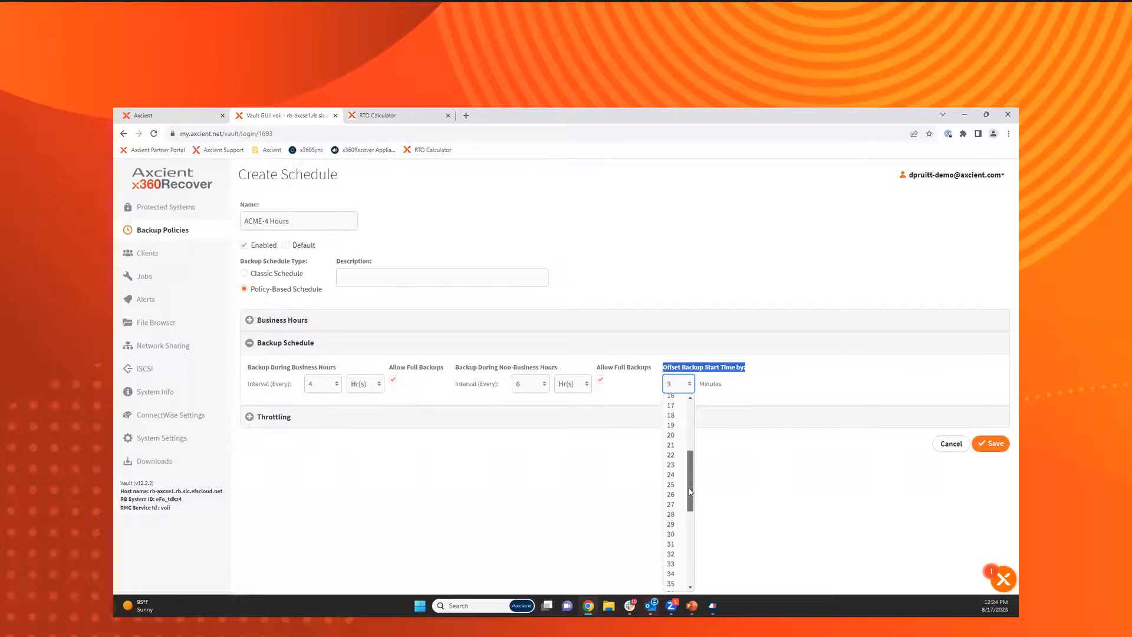
pyautogui.click(677, 493)
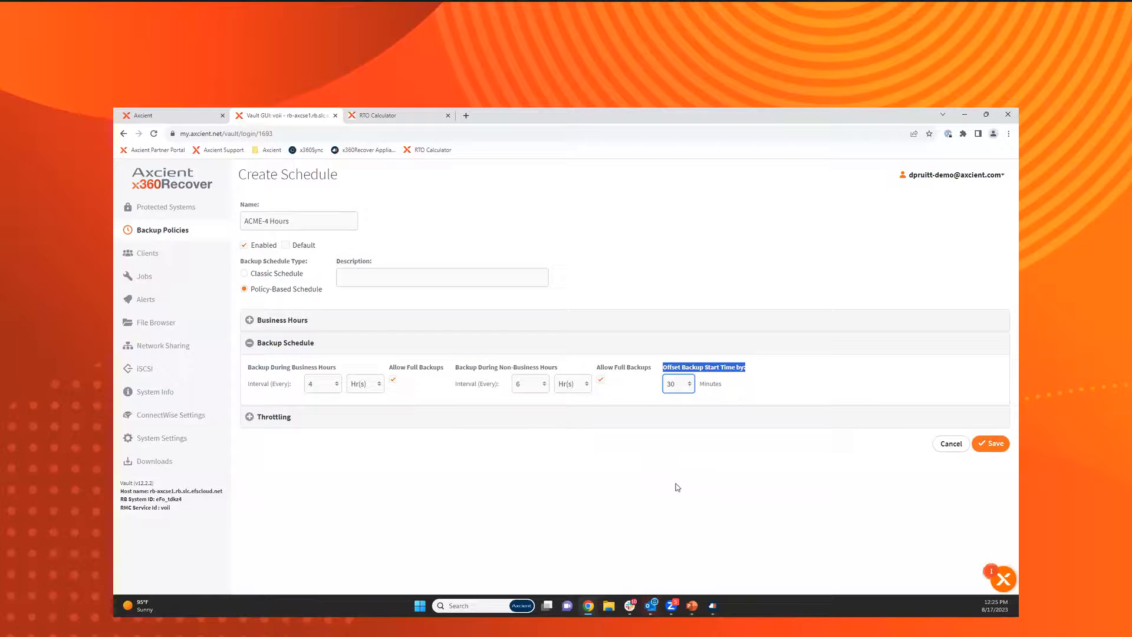
# Enable agent throttling controls for the policy and review the disk IO and network bandwidth limit options.
pyautogui.click(275, 426)
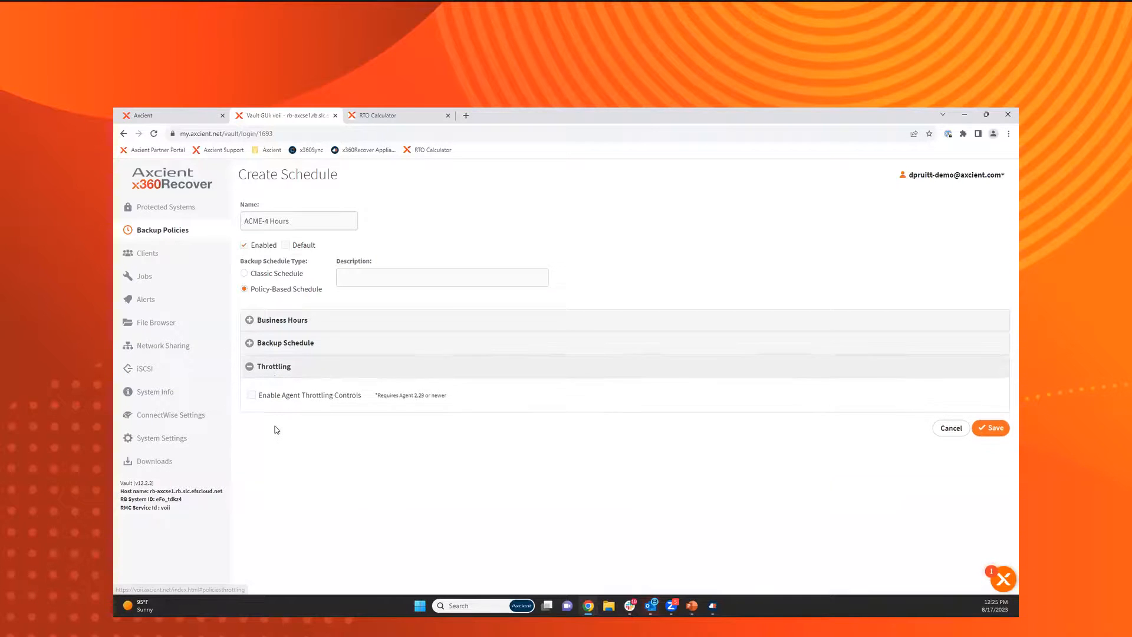
pyautogui.click(252, 395)
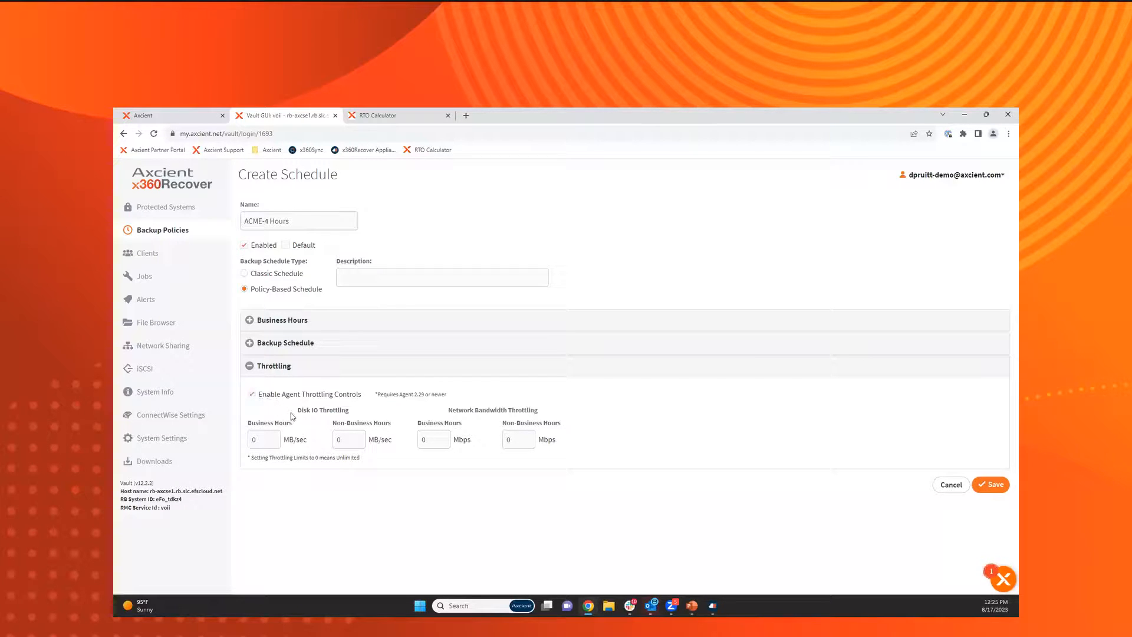
pyautogui.moveTo(298, 415); pyautogui.dragTo(352, 419)
pyautogui.click(449, 416)
pyautogui.click(433, 445)
pyautogui.moveTo(366, 451); pyautogui.dragTo(252, 468)
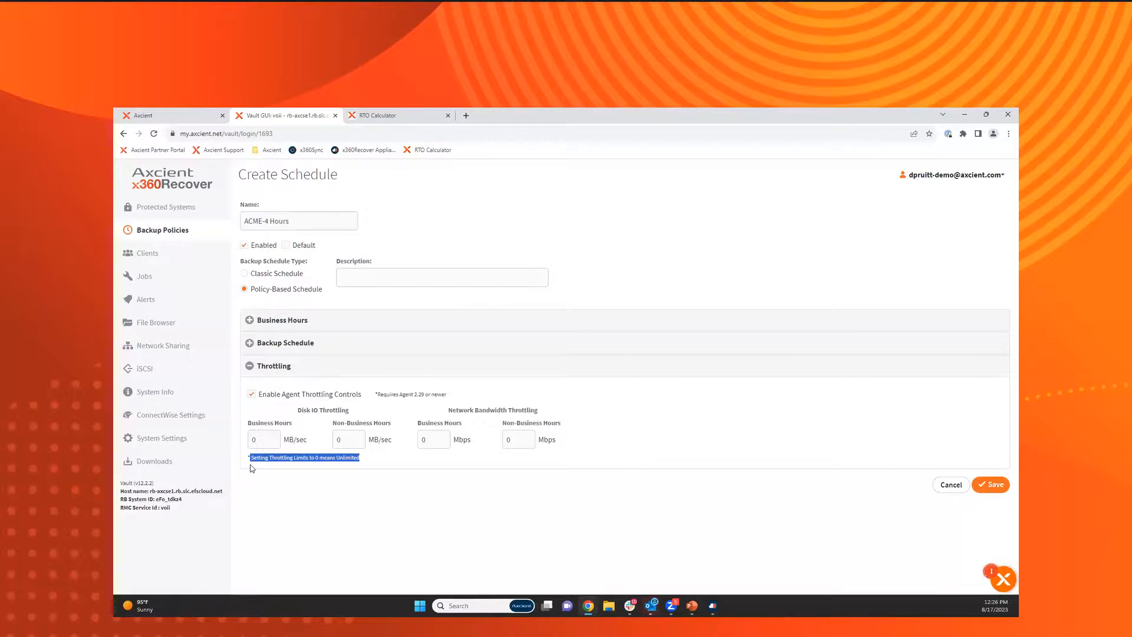
# Set network bandwidth throttling to 25 Mbps for business hours and 75 Mbps for non-business hours.
pyautogui.click(443, 437)
pyautogui.doubleClick(444, 438)
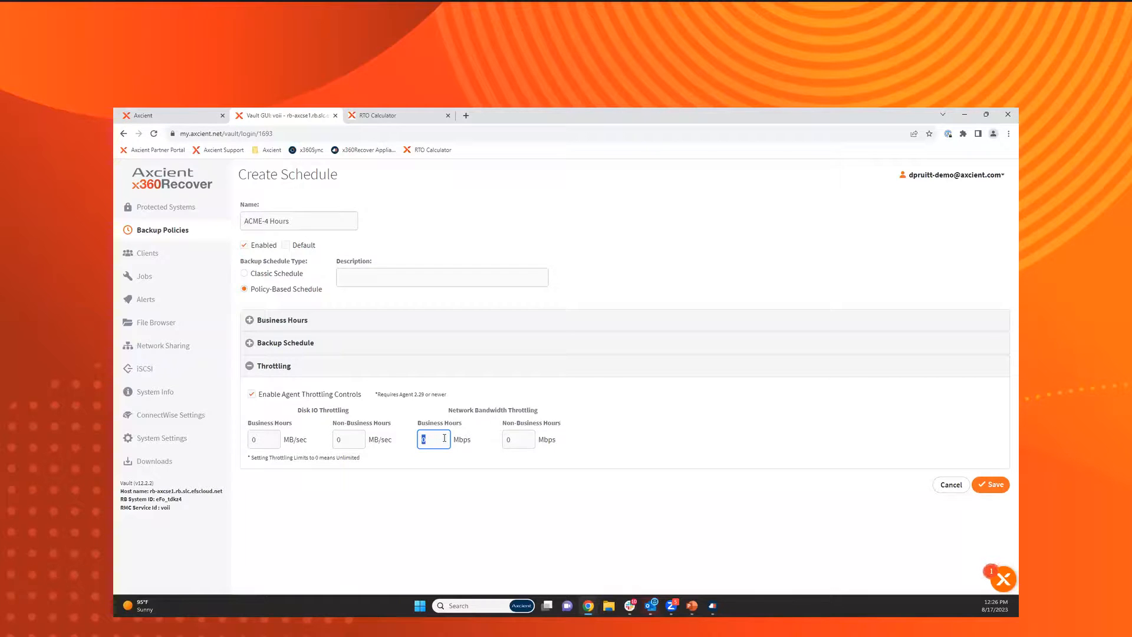
pyautogui.write('25')
pyautogui.click(514, 439)
pyautogui.doubleClick(514, 439)
pyautogui.write('75')
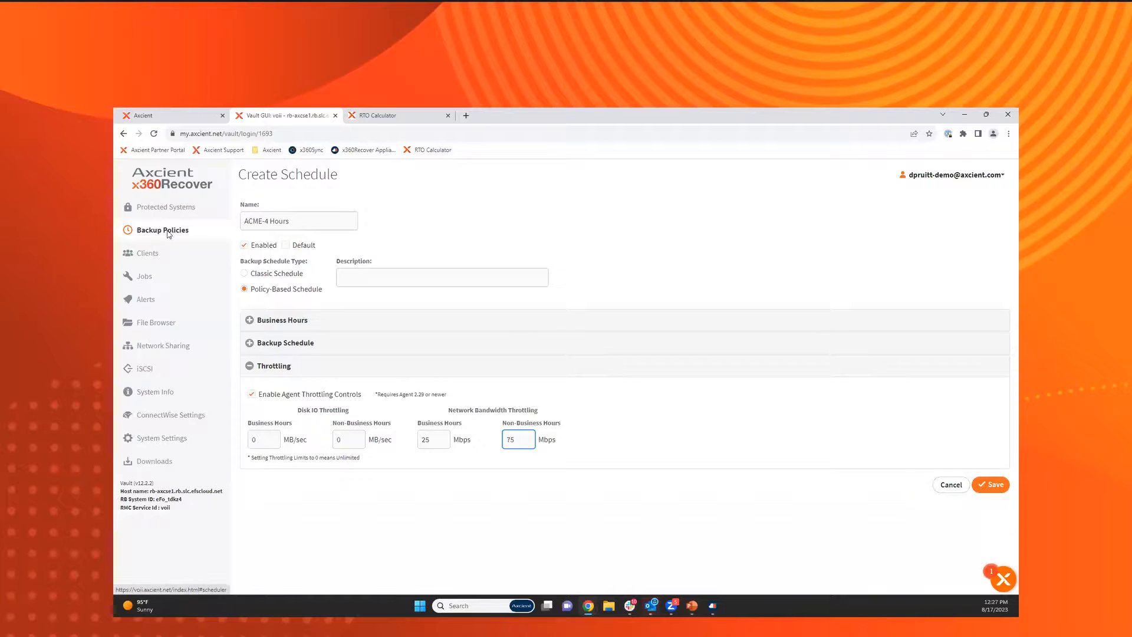
# Open the vault's protected systems list and view the schedule choices for a system on the default schedule.
pyautogui.click(165, 210)
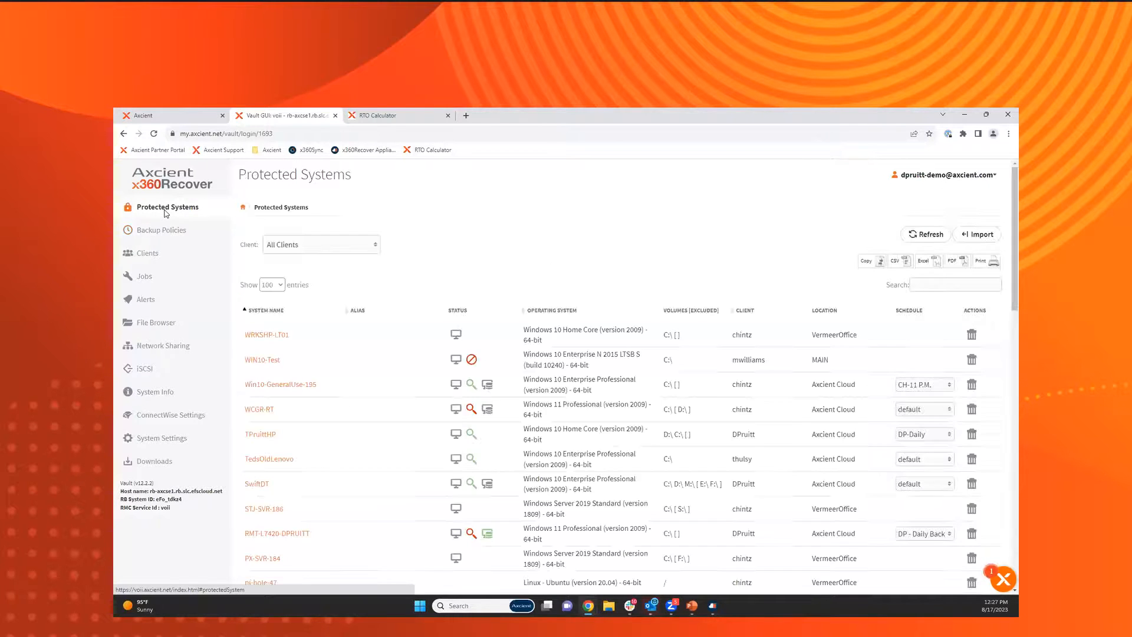
pyautogui.click(900, 463)
pyautogui.click(900, 463)
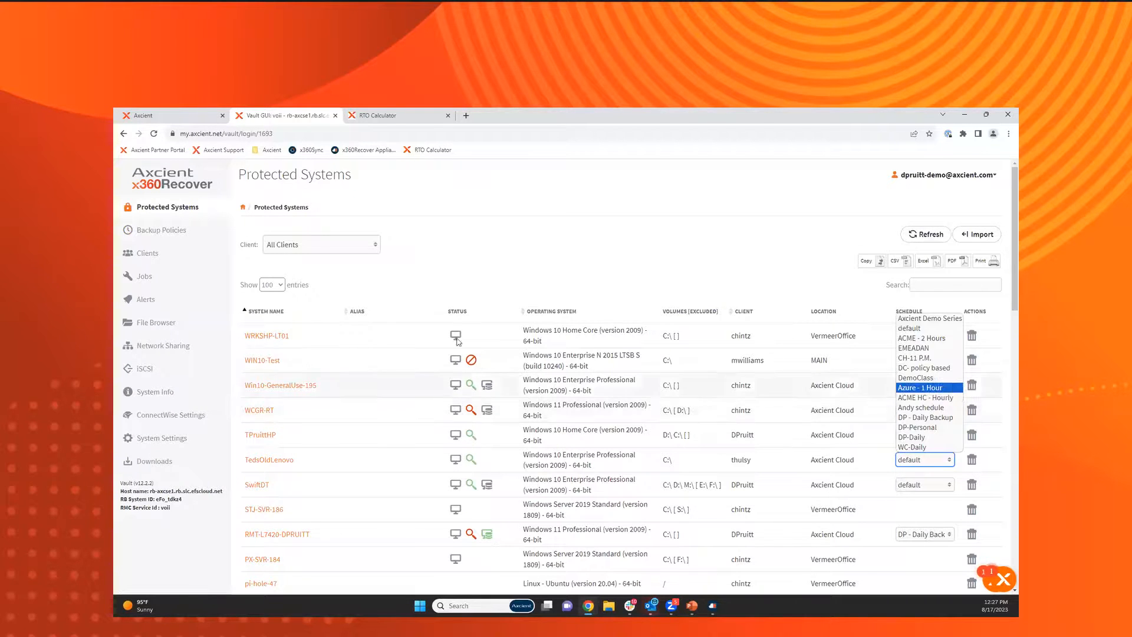
# Review the vault's backup jobs, refresh the list and check the alerts.
pyautogui.click(154, 277)
pyautogui.click(155, 278)
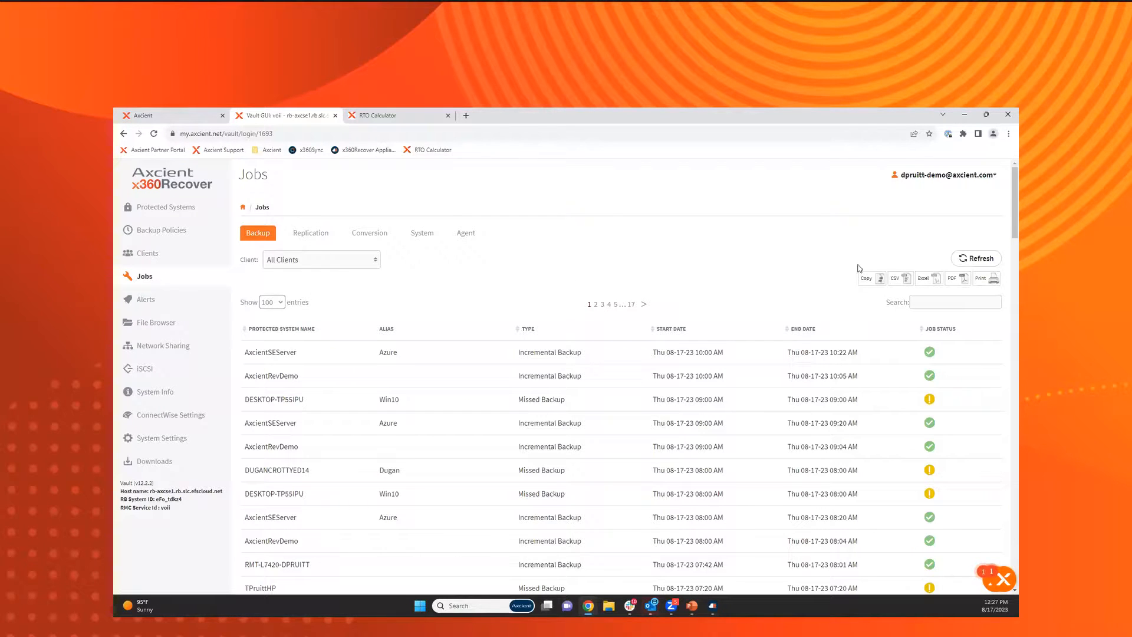
pyautogui.click(982, 261)
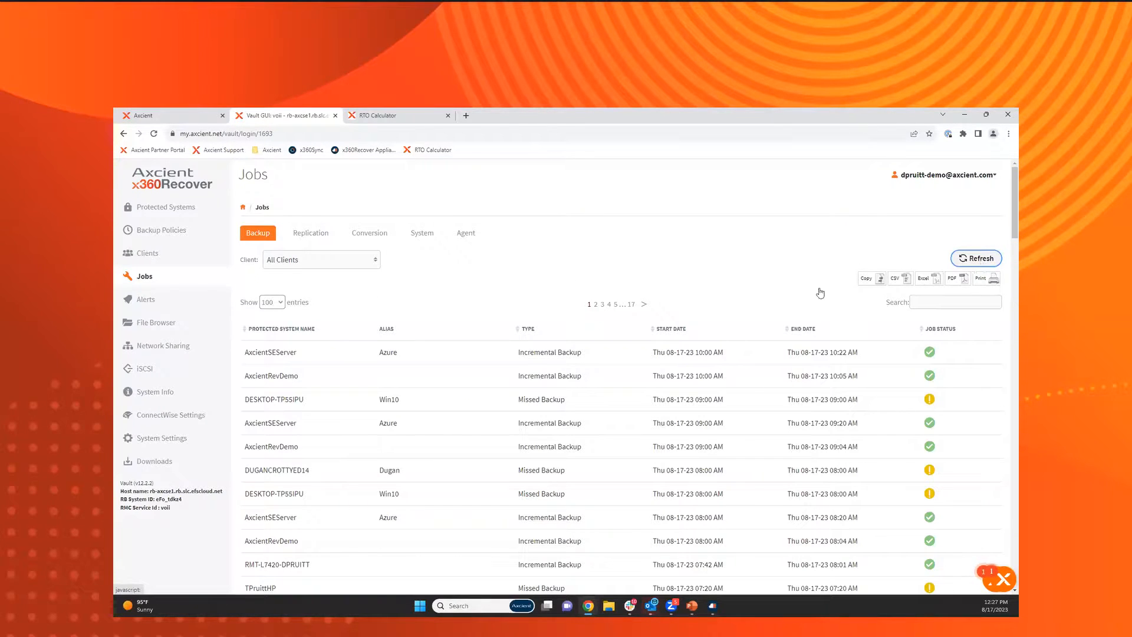
pyautogui.click(157, 304)
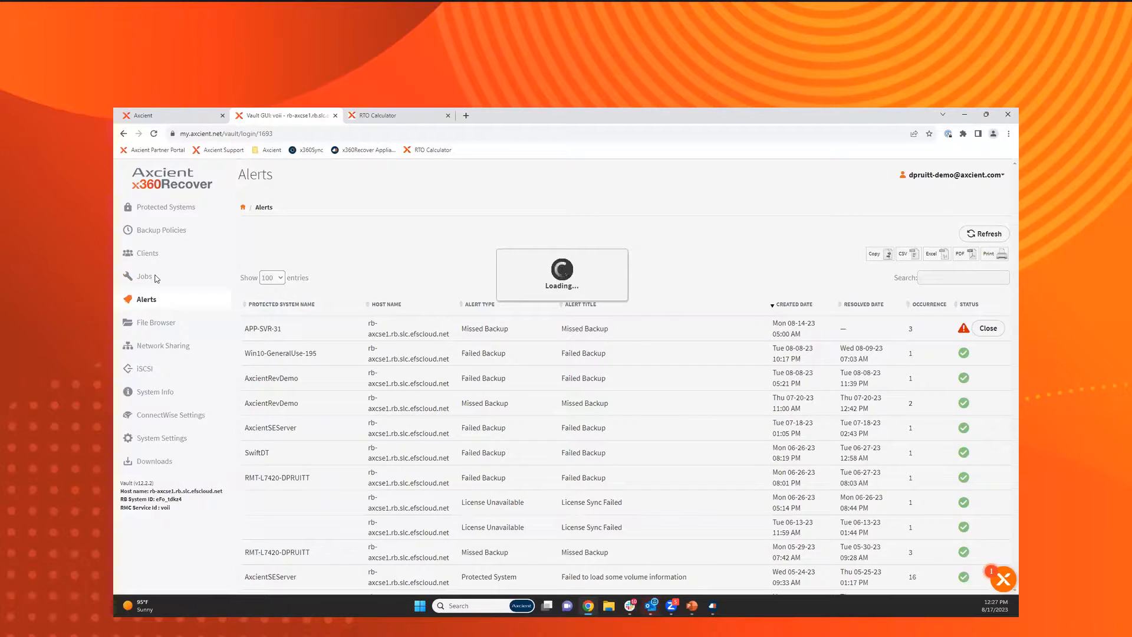
pyautogui.click(155, 277)
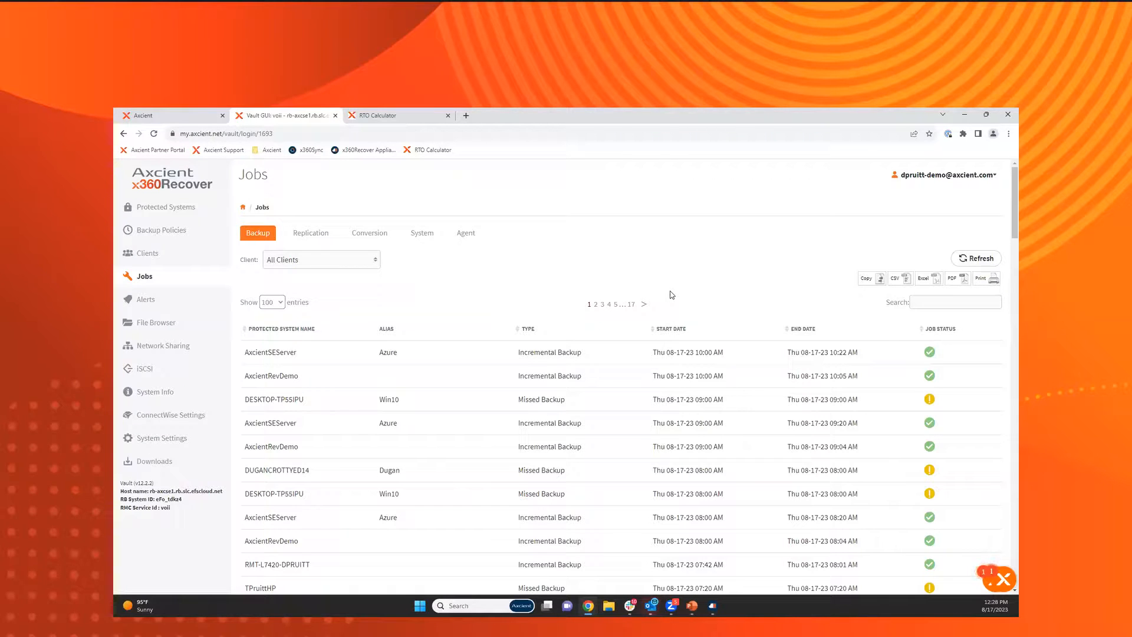
# Open the agent configuration of the RMT-L7420 protected system and expand its local cache settings.
pyautogui.click(178, 210)
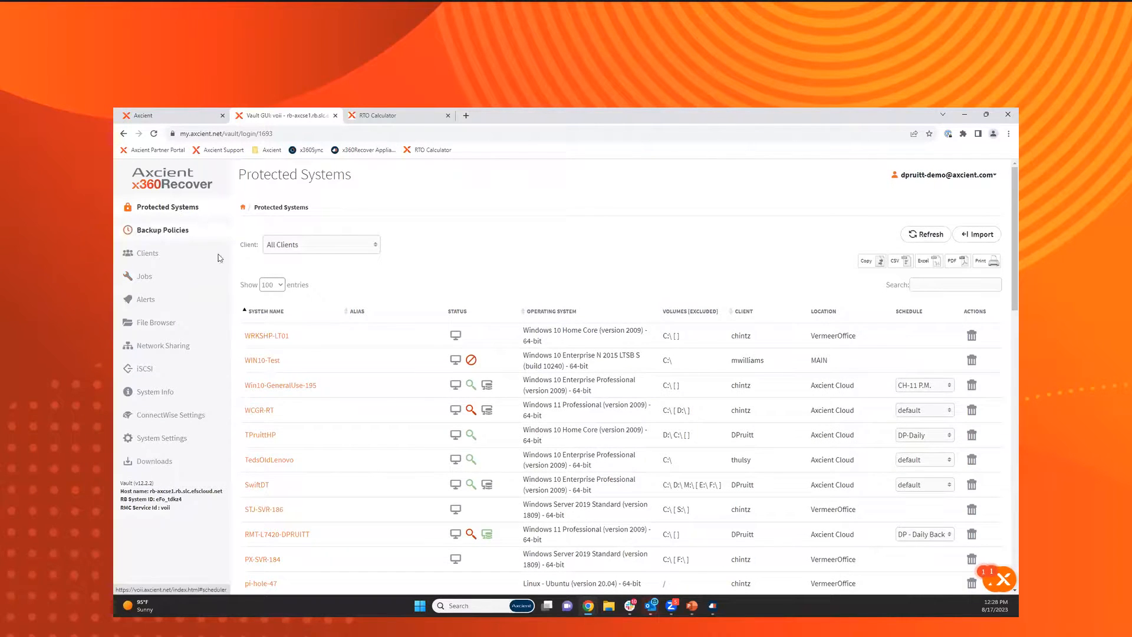
pyautogui.click(291, 532)
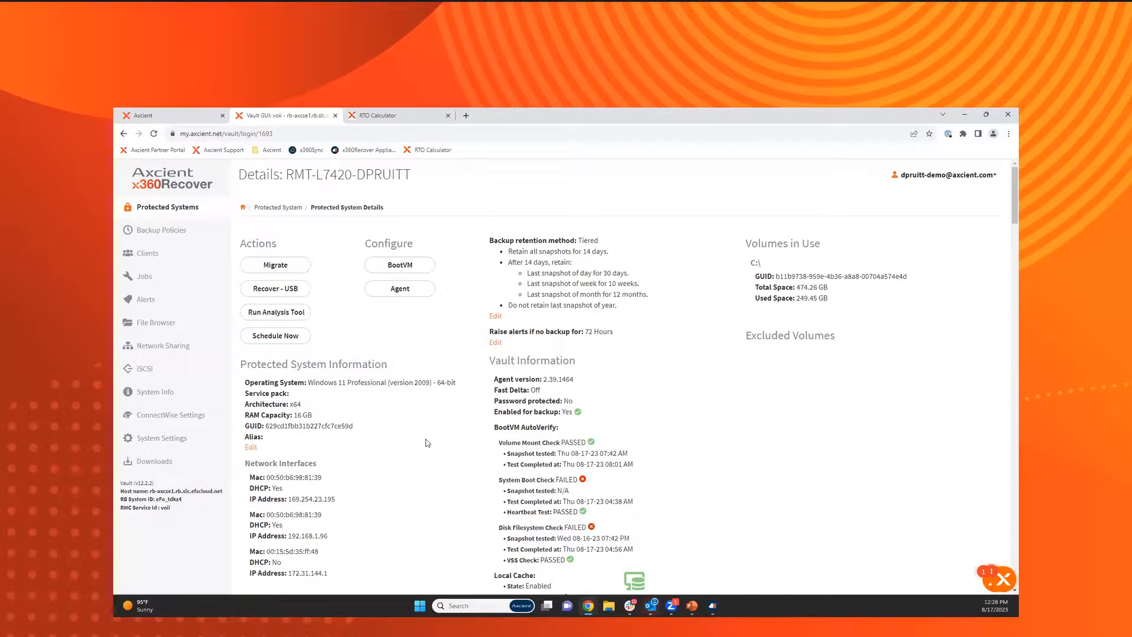
pyautogui.click(420, 290)
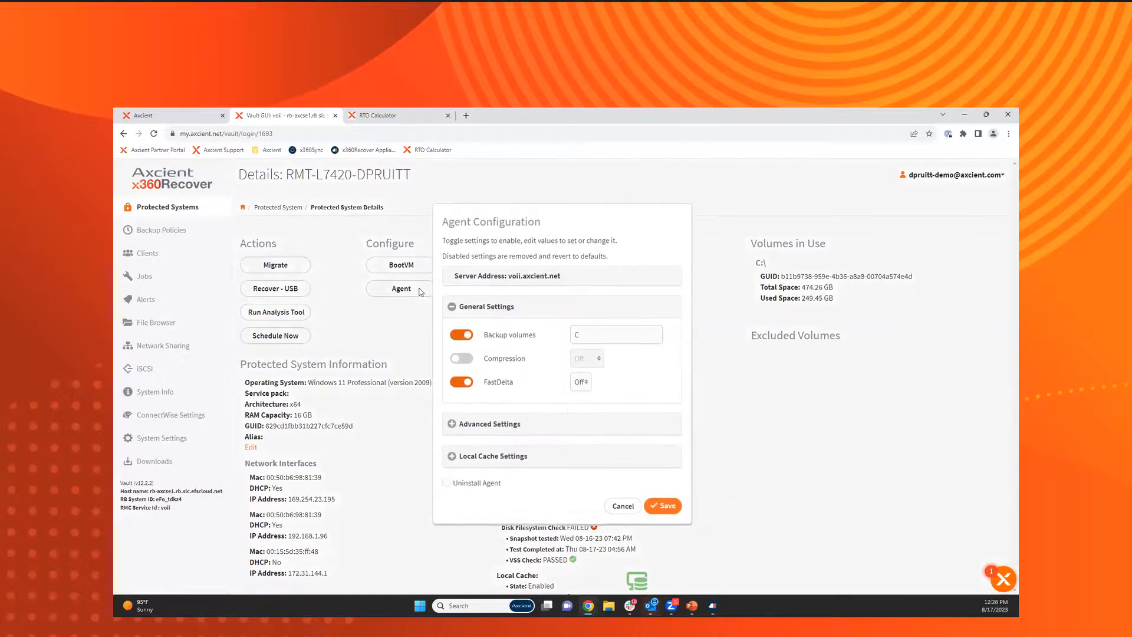
pyautogui.click(521, 462)
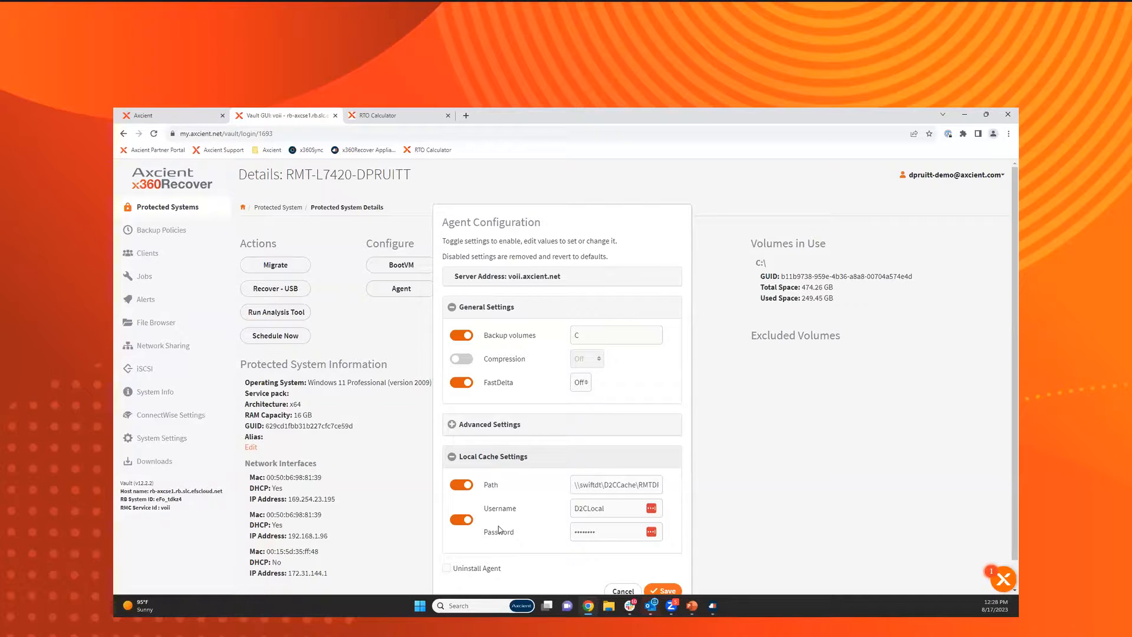
# Examine the local cache path and credential fields, and close the agent configuration without saving.
pyautogui.click(610, 479)
pyautogui.click(636, 531)
pyautogui.click(671, 607)
pyautogui.click(617, 591)
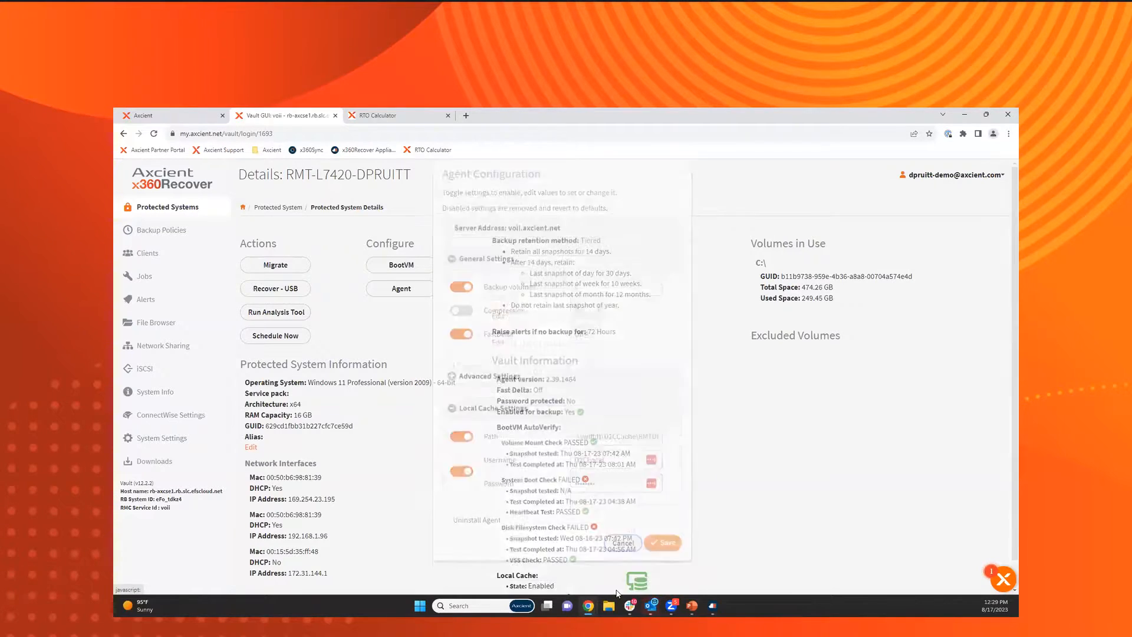
# Review the vault's ConnectWise ticketing settings and the email notification options in the system settings.
pyautogui.click(188, 418)
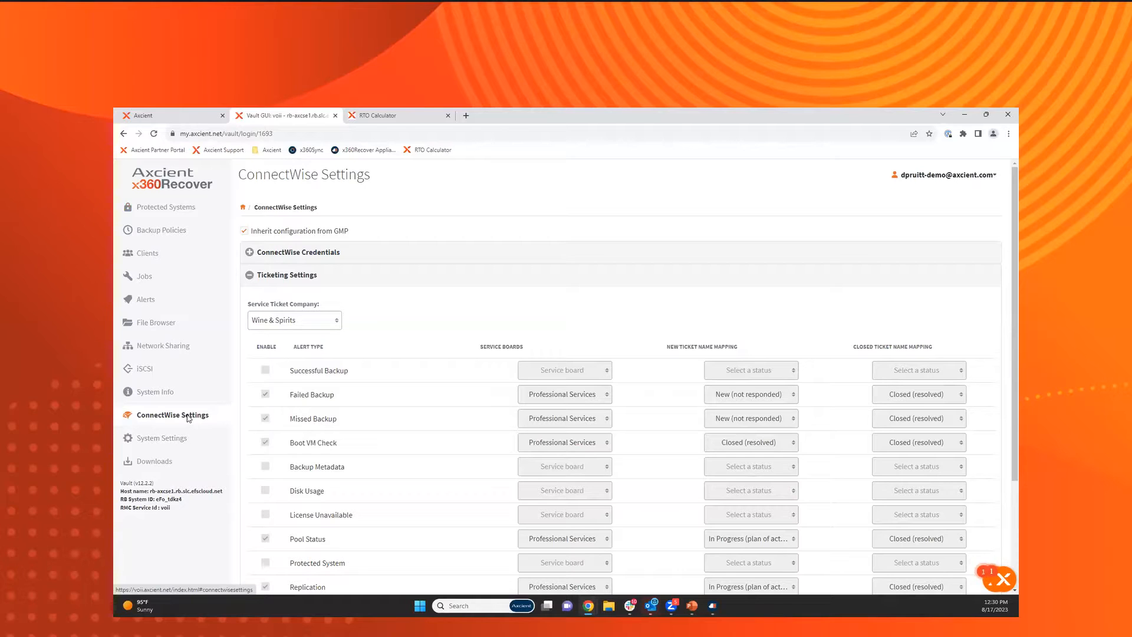
pyautogui.click(176, 438)
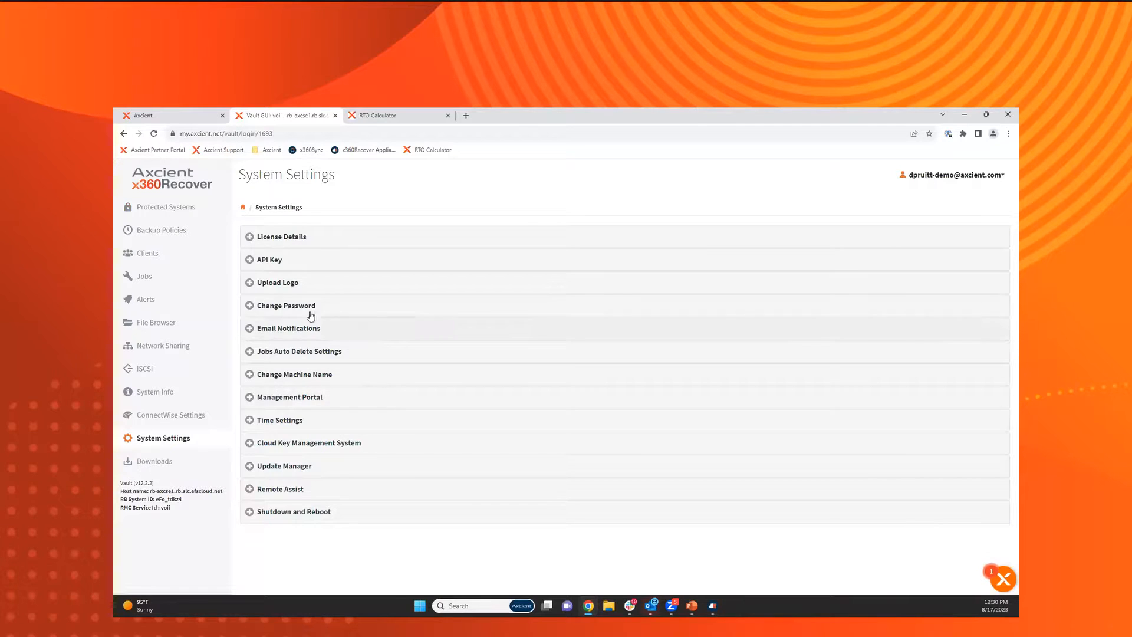
pyautogui.click(302, 334)
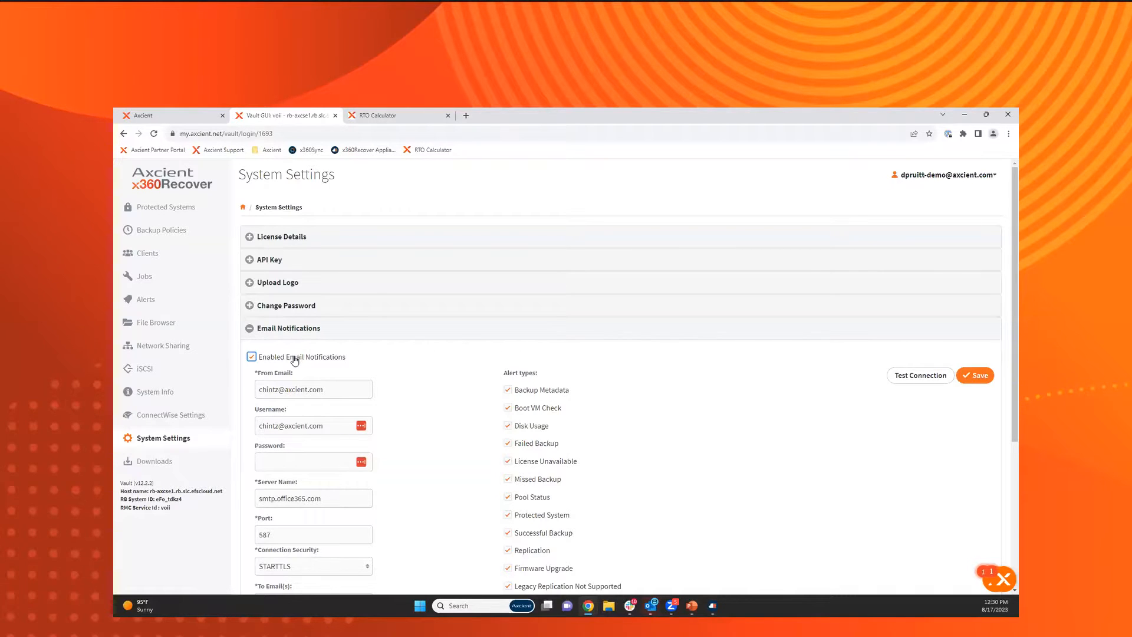
pyautogui.click(358, 367)
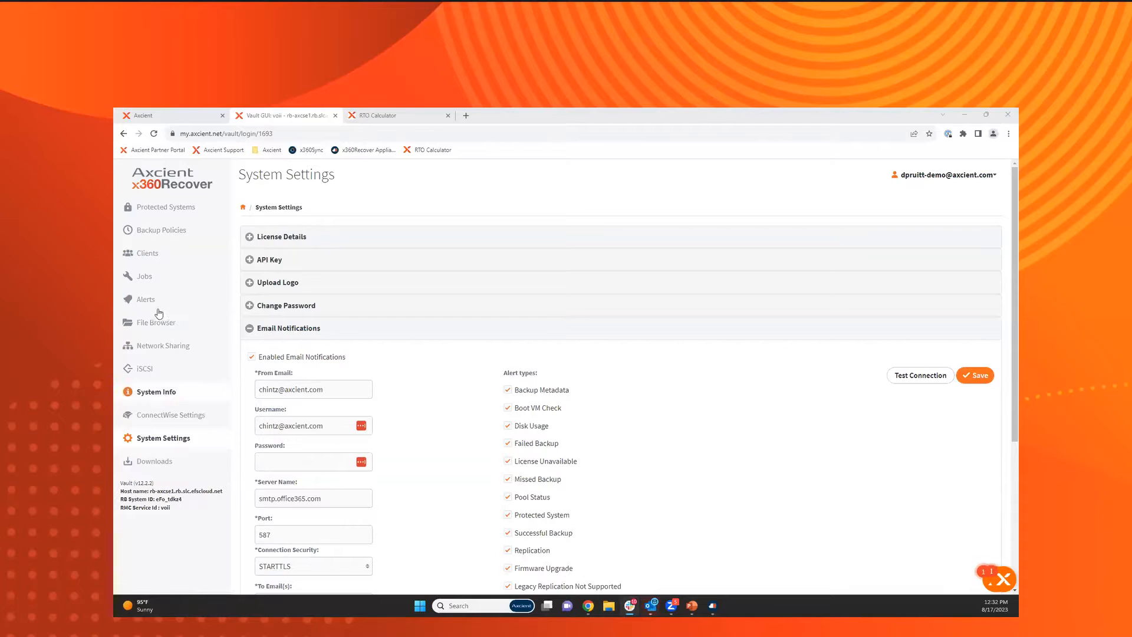
# Return to the RMT-L7420 protected system and view its agent's local cache settings again.
pyautogui.click(181, 208)
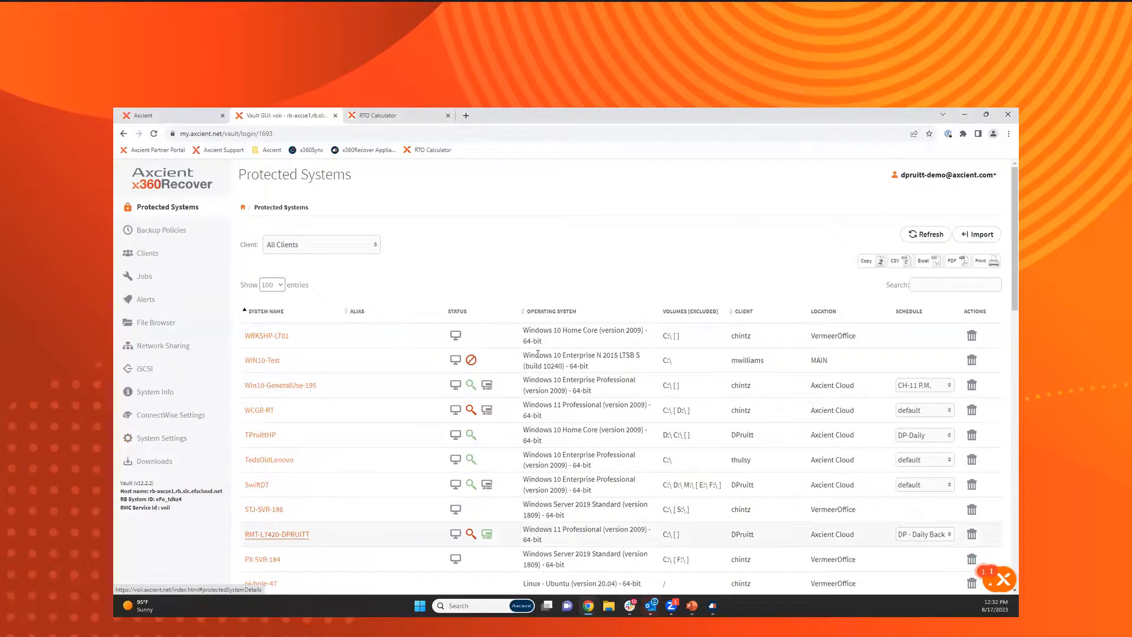
pyautogui.click(272, 534)
pyautogui.click(386, 292)
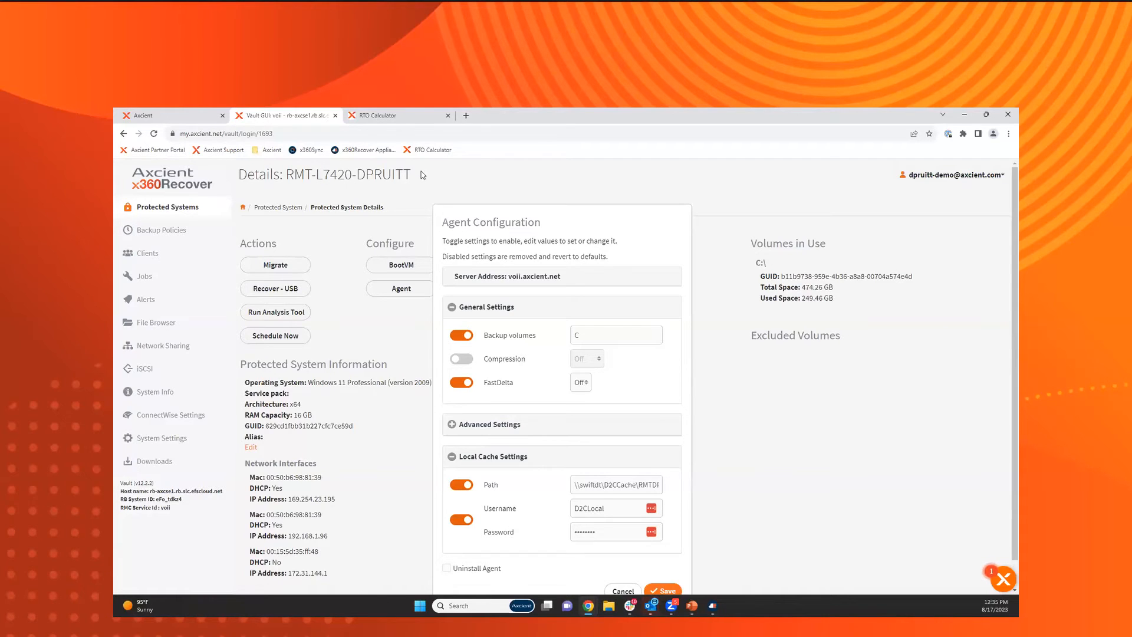
# Switch to the RTO Calculator and examine the local cache BMR estimate and the Hyper-V machine requirement for local virtualization.
pyautogui.click(418, 119)
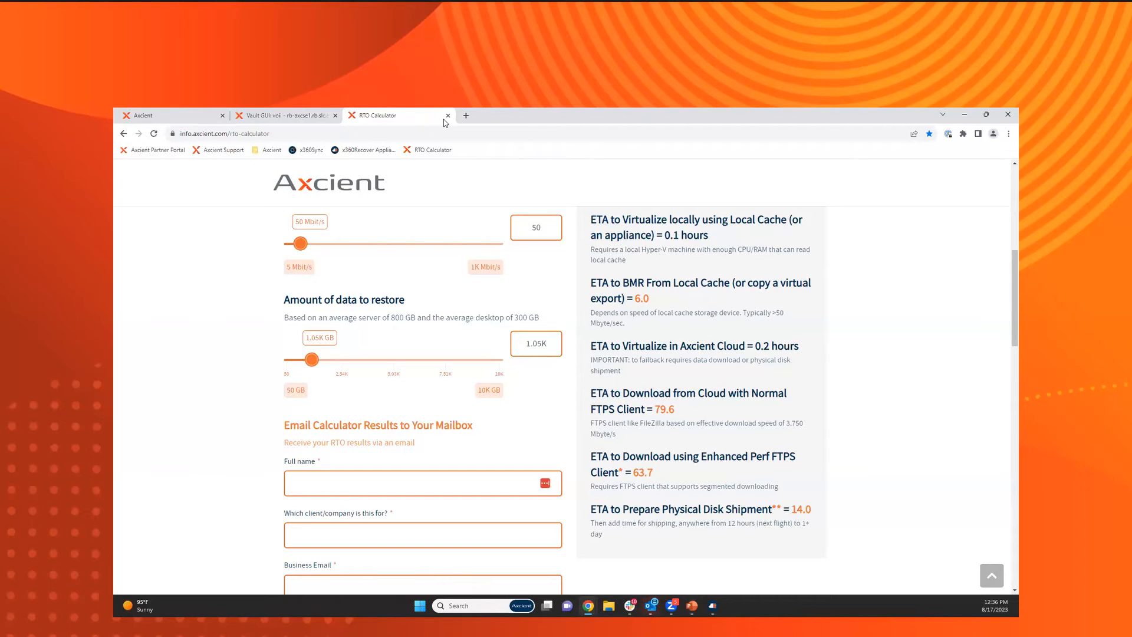
pyautogui.doubleClick(644, 299)
pyautogui.click(661, 301)
pyautogui.moveTo(642, 250); pyautogui.dragTo(696, 253)
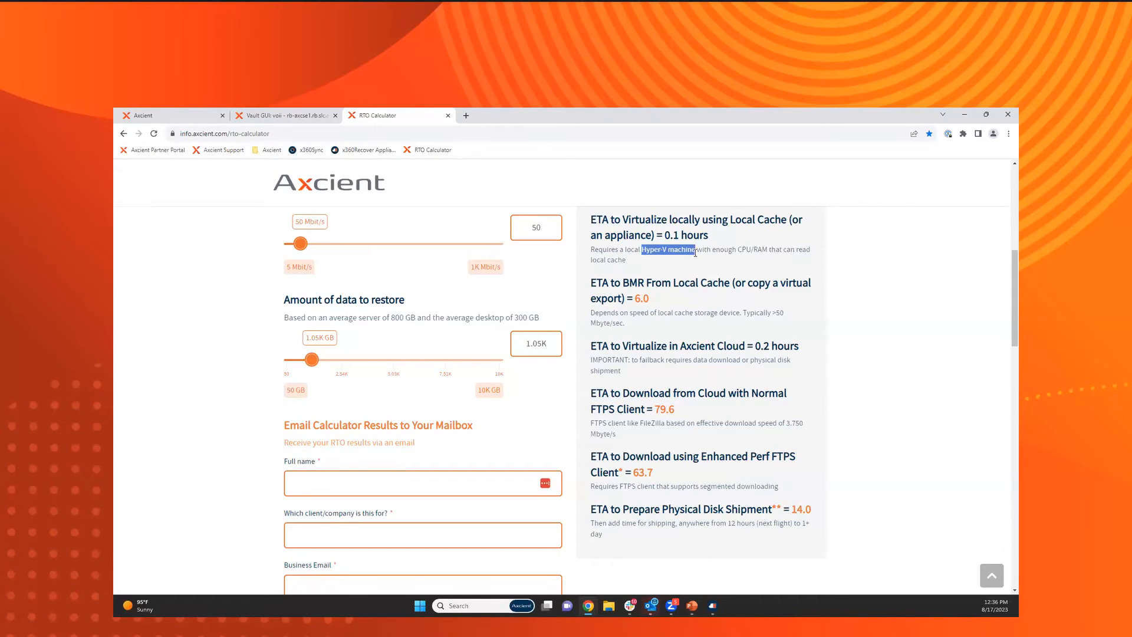